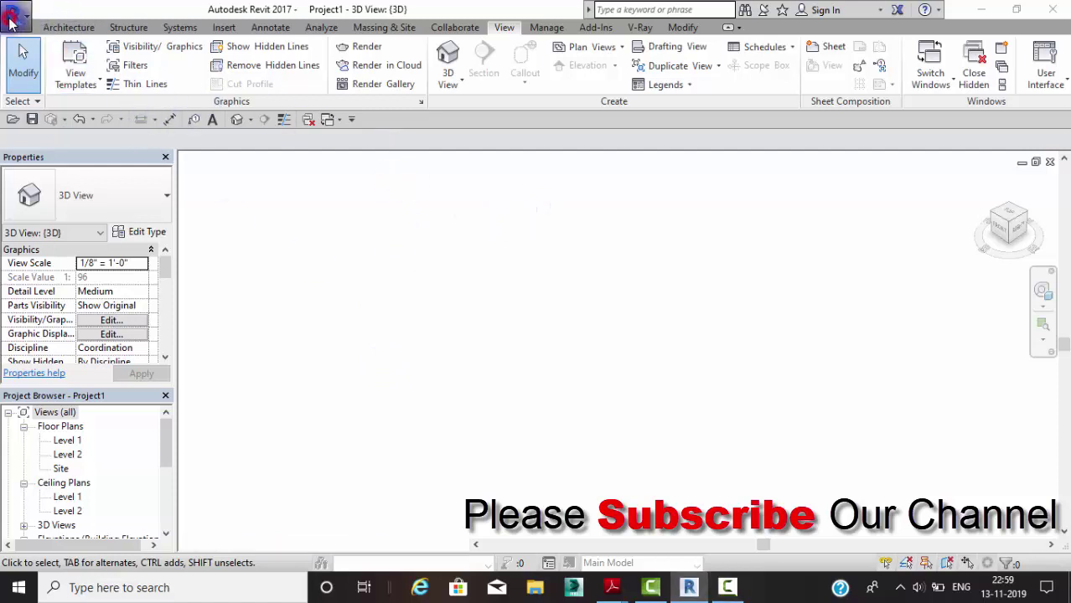
- Open the R application menu so the Recent Documents list and Options button show
click(18, 17)
mouse_move(60, 394)
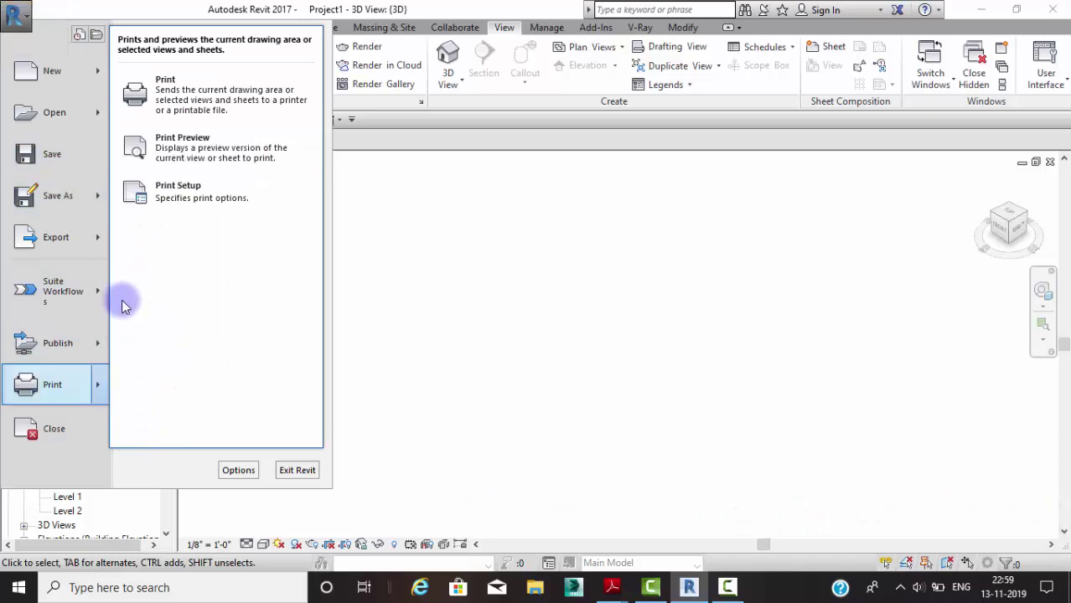
click(236, 471)
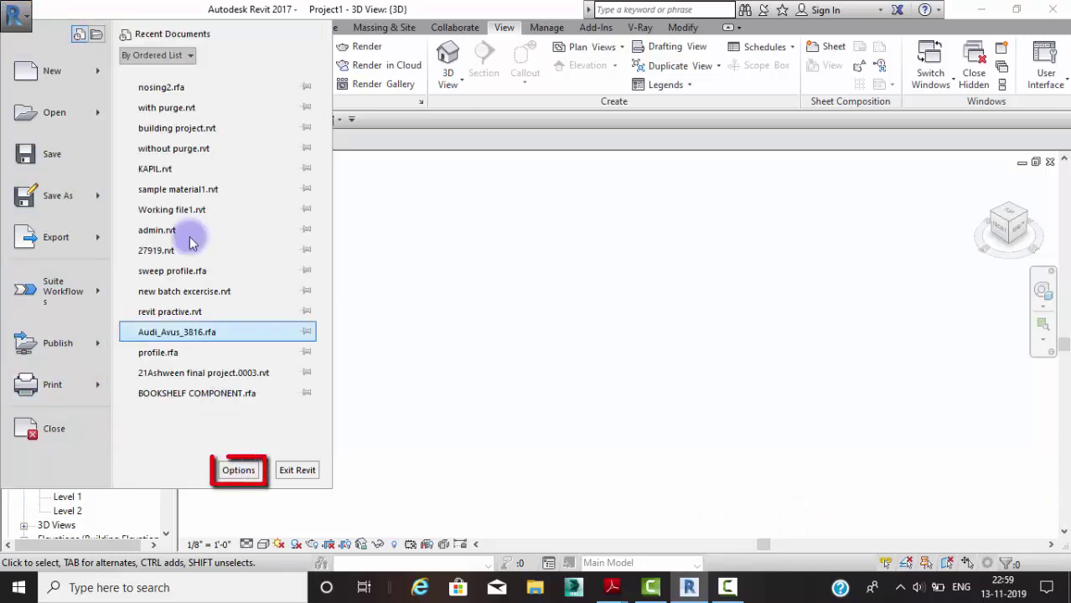
click(535, 340)
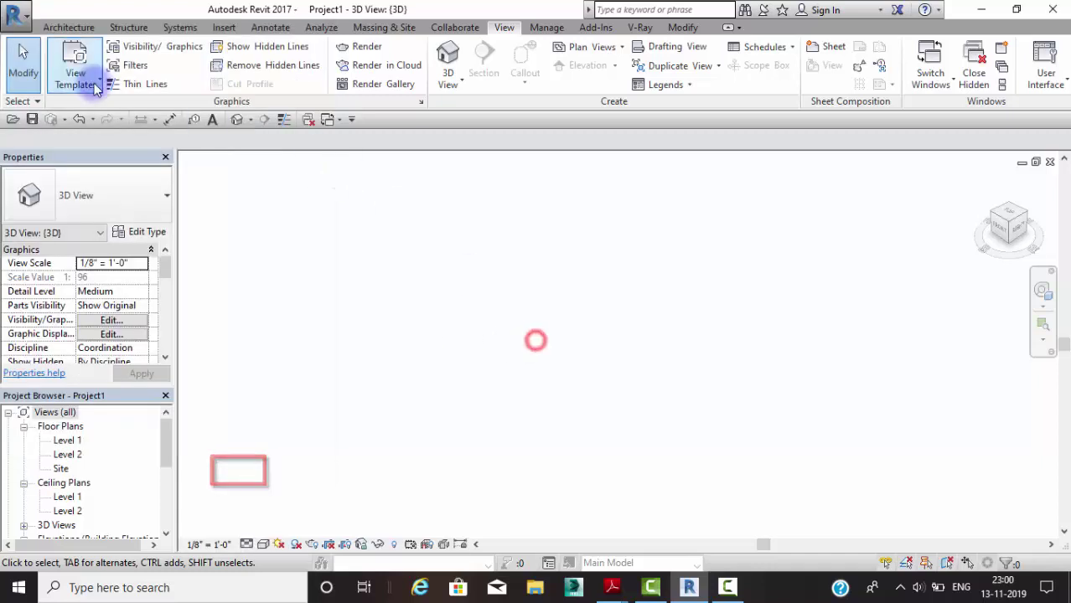
click(18, 16)
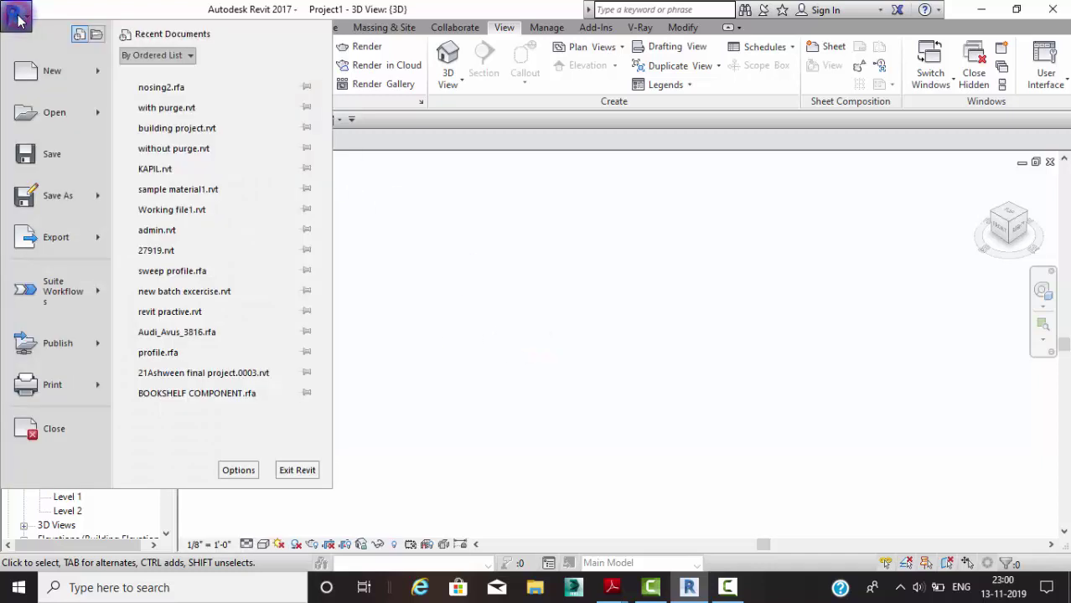
- In Options > Graphics, set the background colour to blue-violet RGB 128-128-255
click(239, 471)
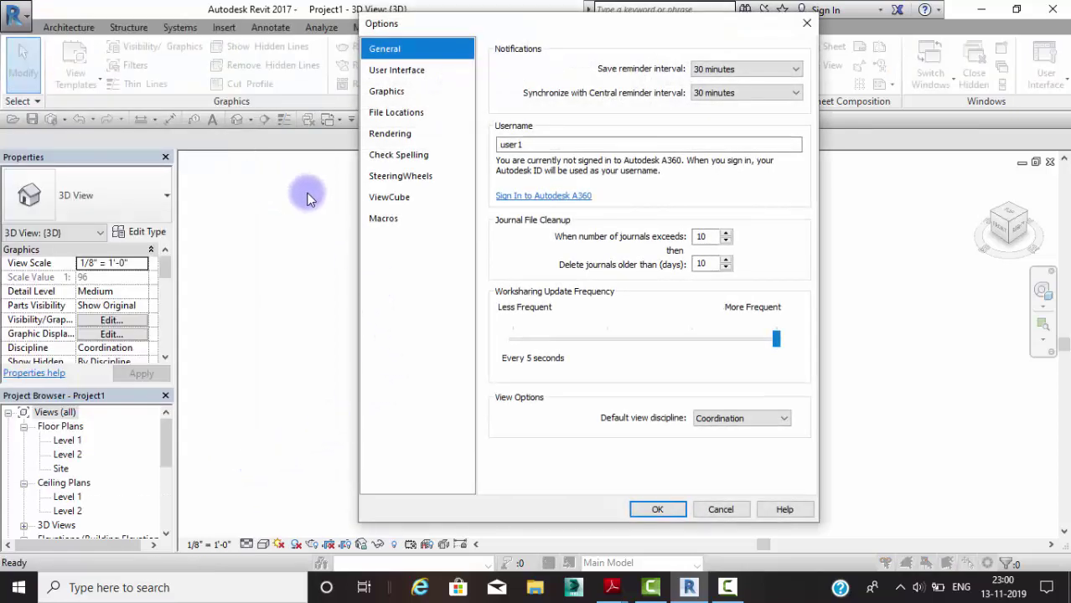
click(376, 96)
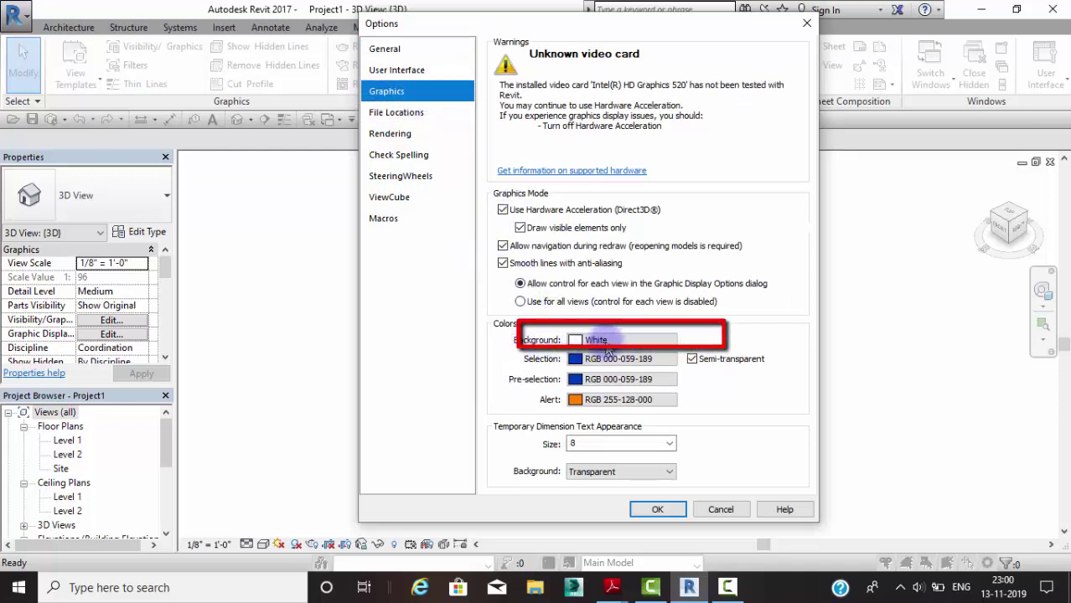
click(610, 340)
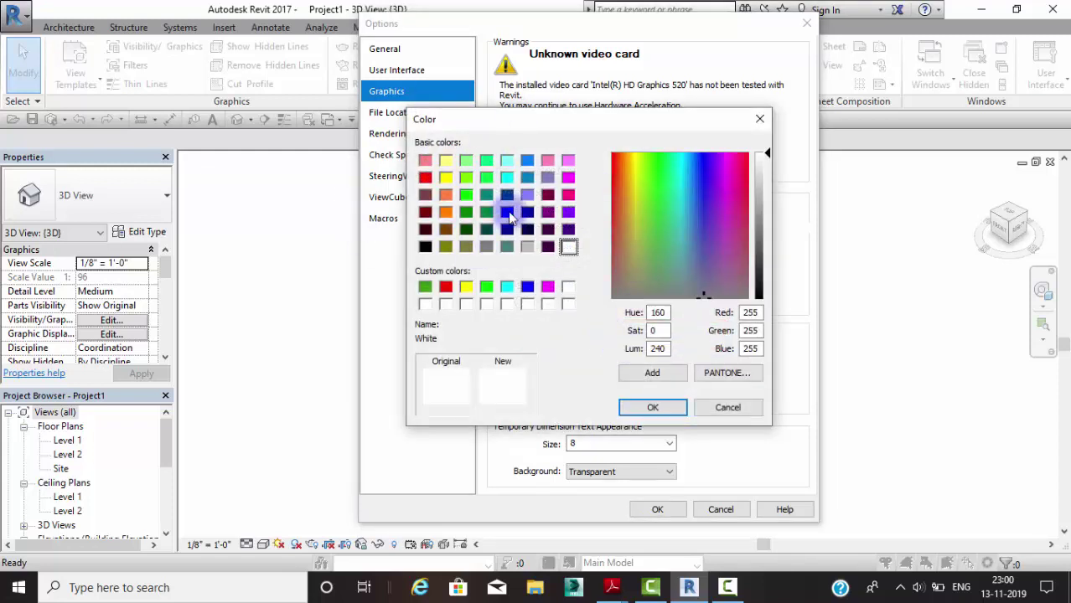
click(445, 176)
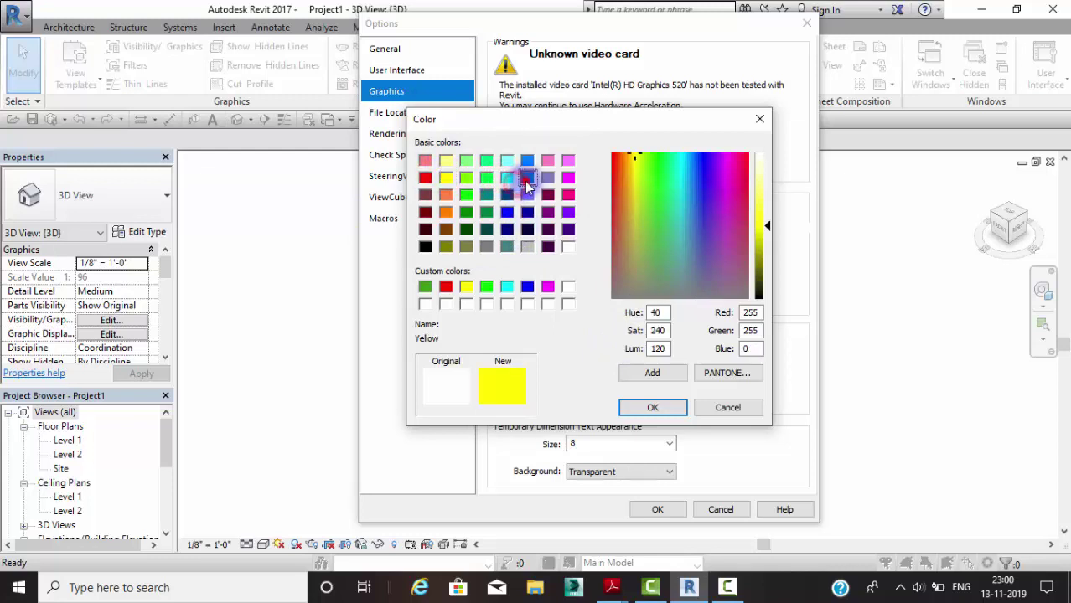
click(547, 177)
click(527, 196)
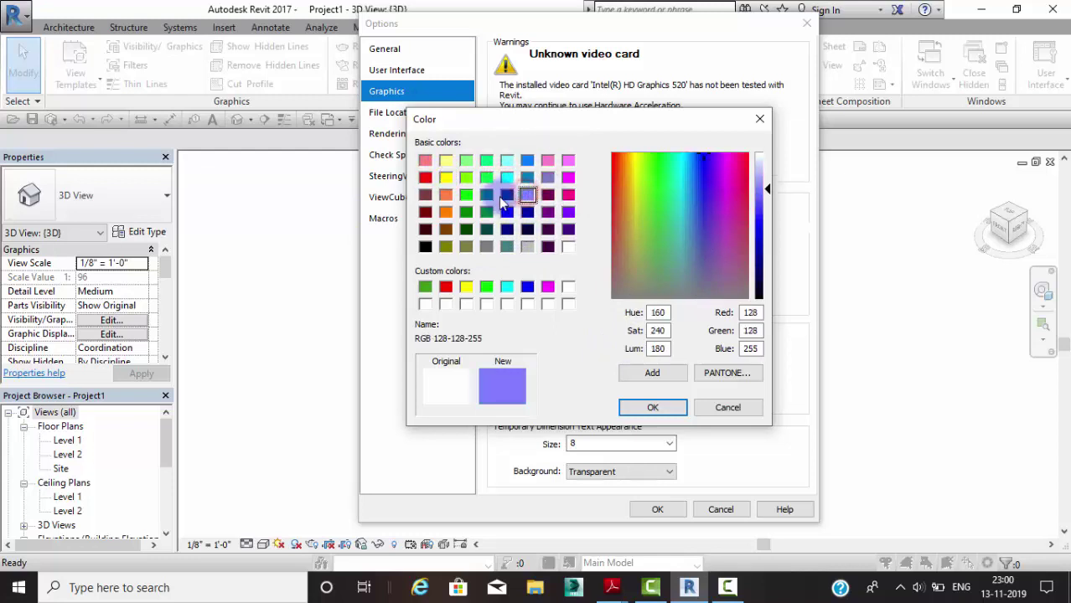
click(652, 408)
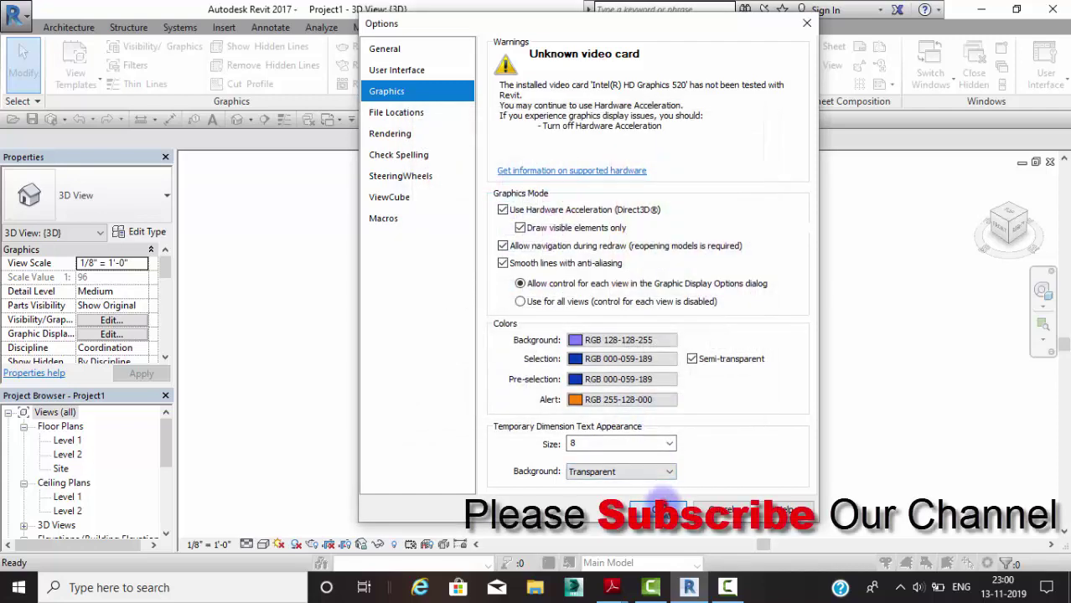
click(660, 506)
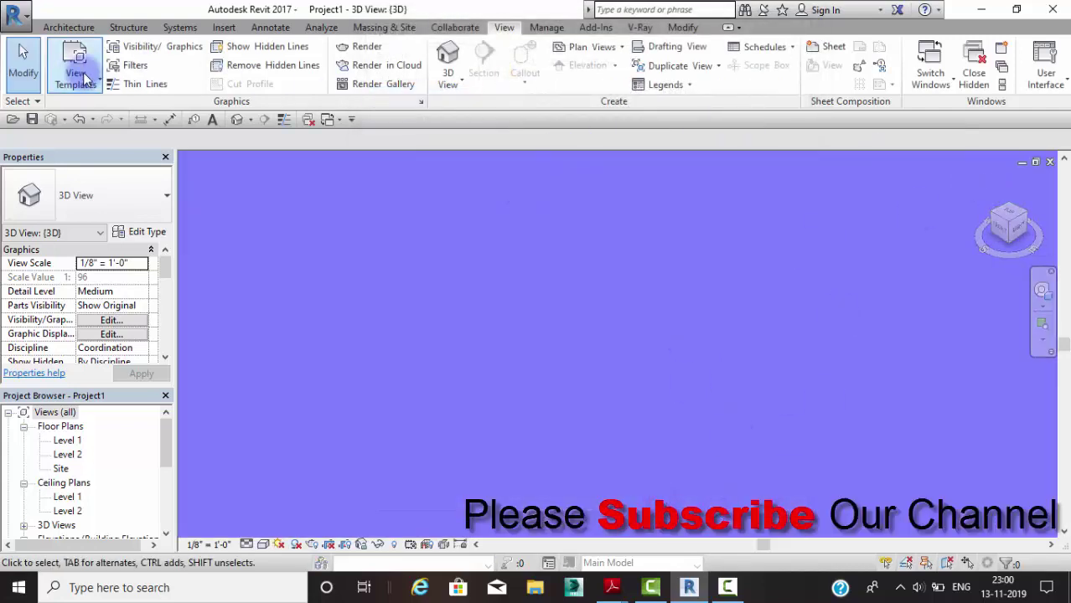
- Draw a rectangle of four walls, roughly 42' by 26', in the 3D view
click(70, 27)
click(67, 55)
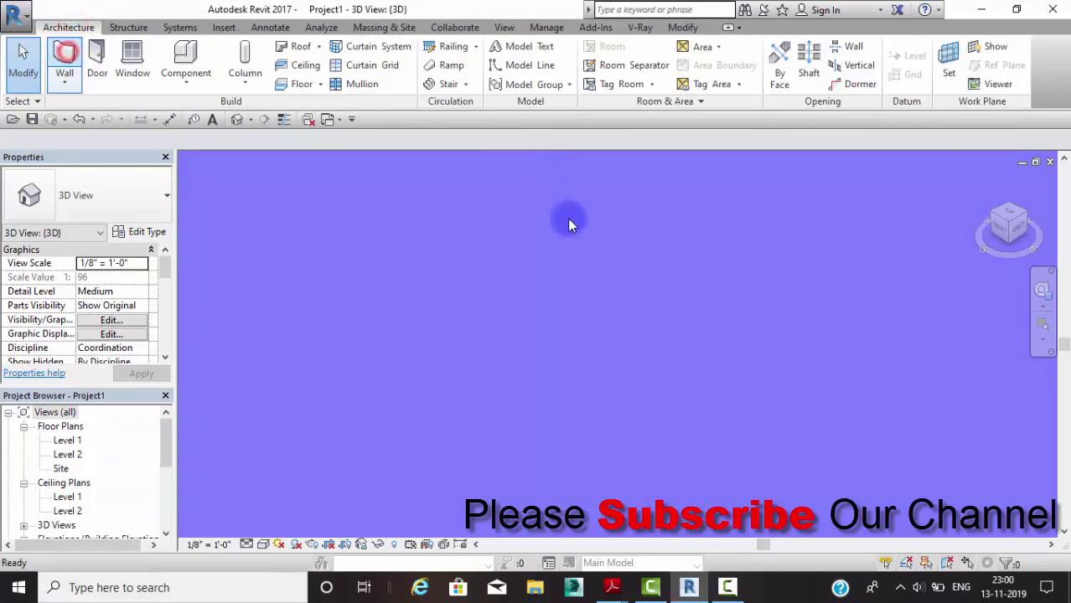
click(63, 57)
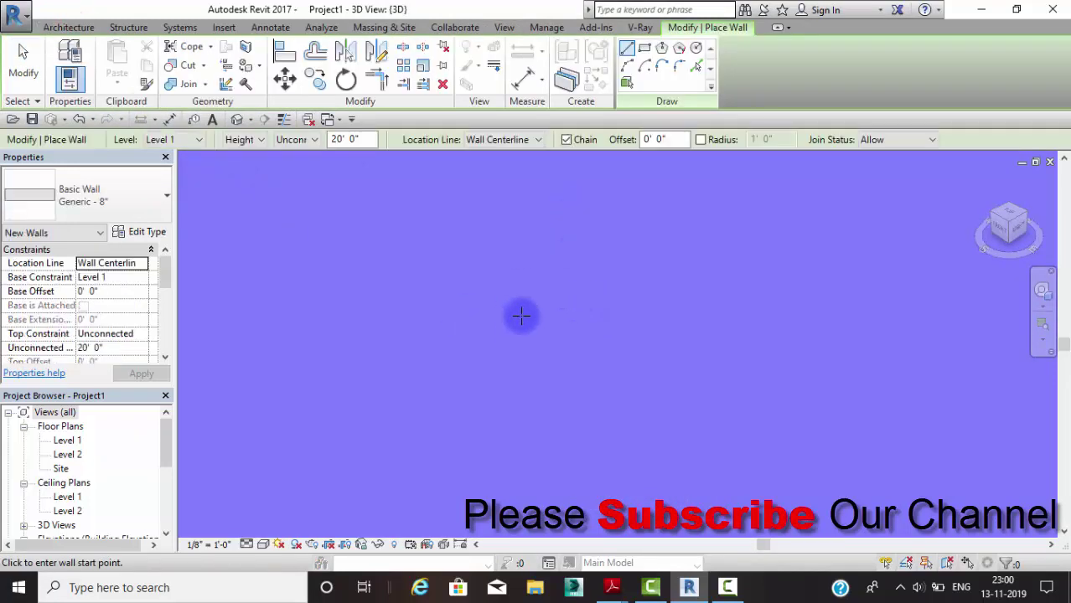
click(648, 52)
click(424, 300)
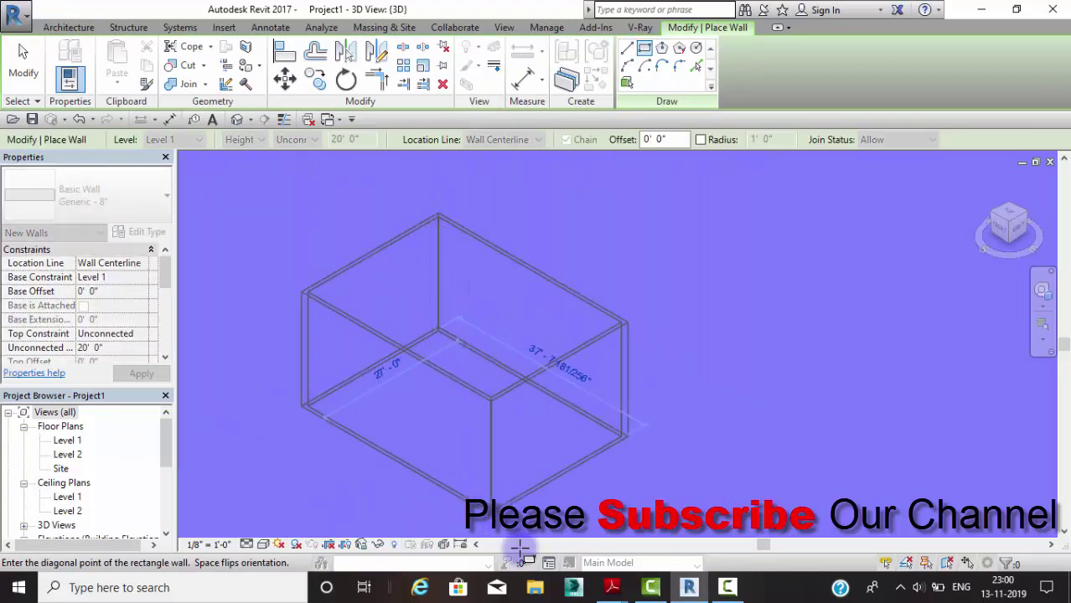
click(524, 503)
middle_drag(566, 353, 691, 301)
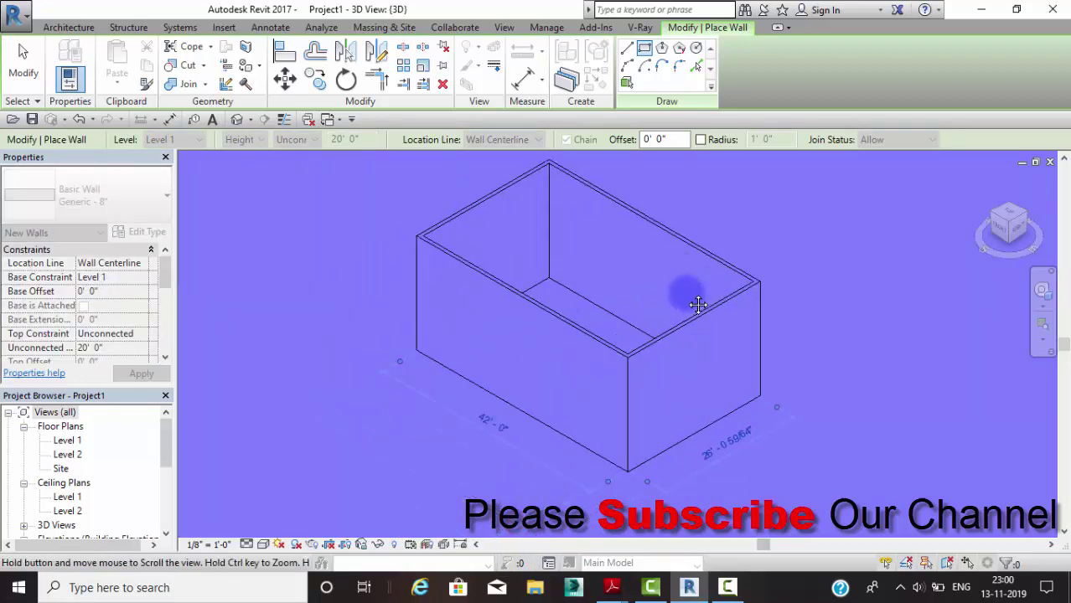
key(Escape)
- Switch the visual style to Realistic and orbit around the box of walls
click(262, 544)
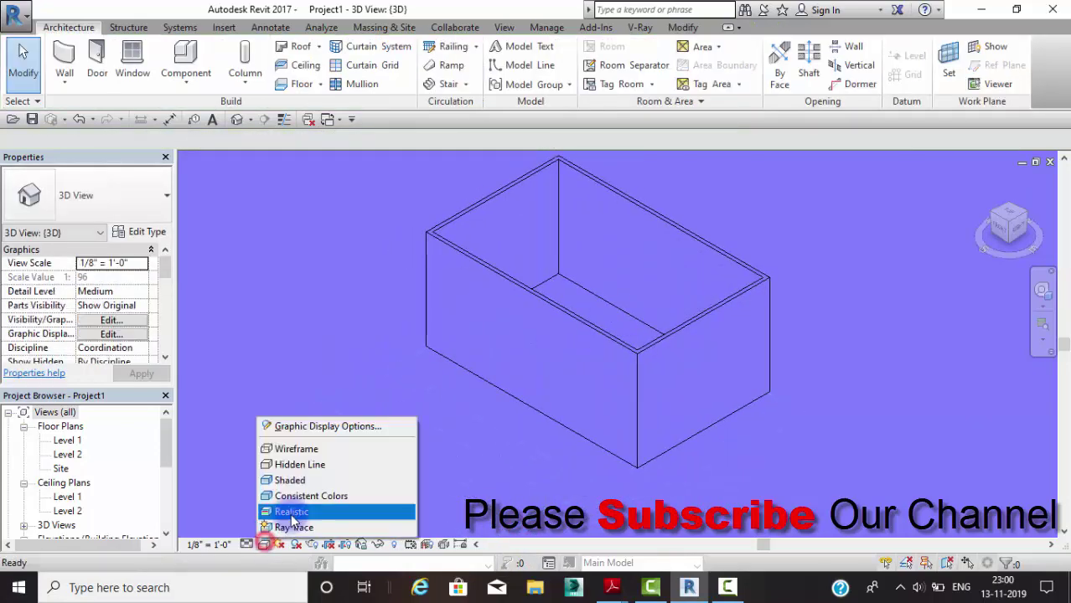
click(286, 509)
mouse_move(563, 409)
shift+middle_down()
mouse_move(712, 371)
mouse_move(634, 336)
mouse_move(431, 370)
mouse_move(361, 315)
shift+middle_up()
mouse_move(360, 276)
shift+middle_down()
mouse_move(306, 263)
mouse_move(342, 292)
mouse_move(507, 300)
shift+middle_up()
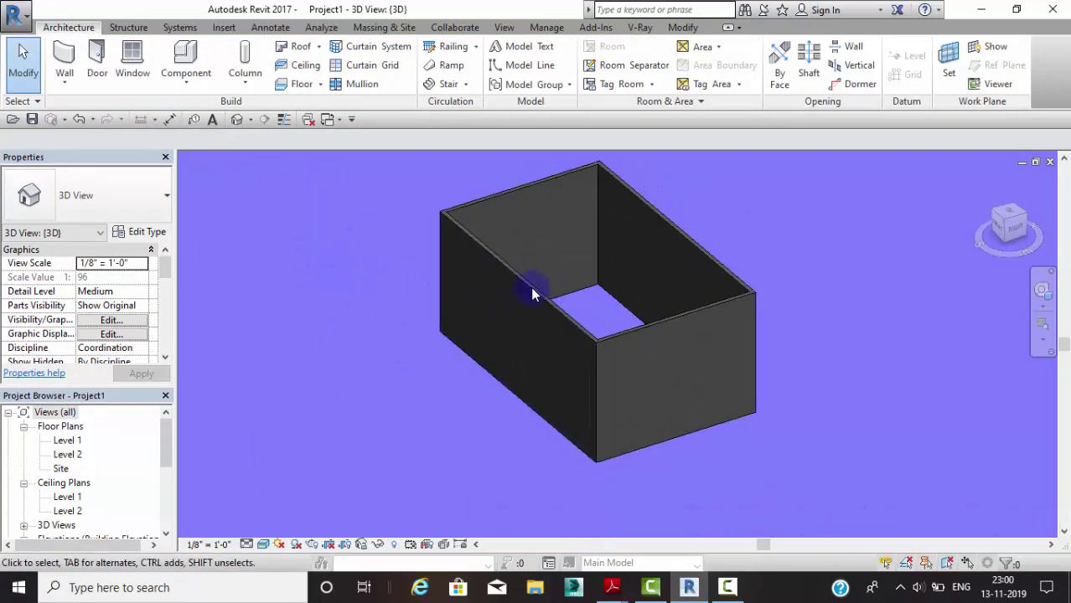
shift+middle_drag(417, 241, 441, 227)
middle_drag(365, 289, 358, 299)
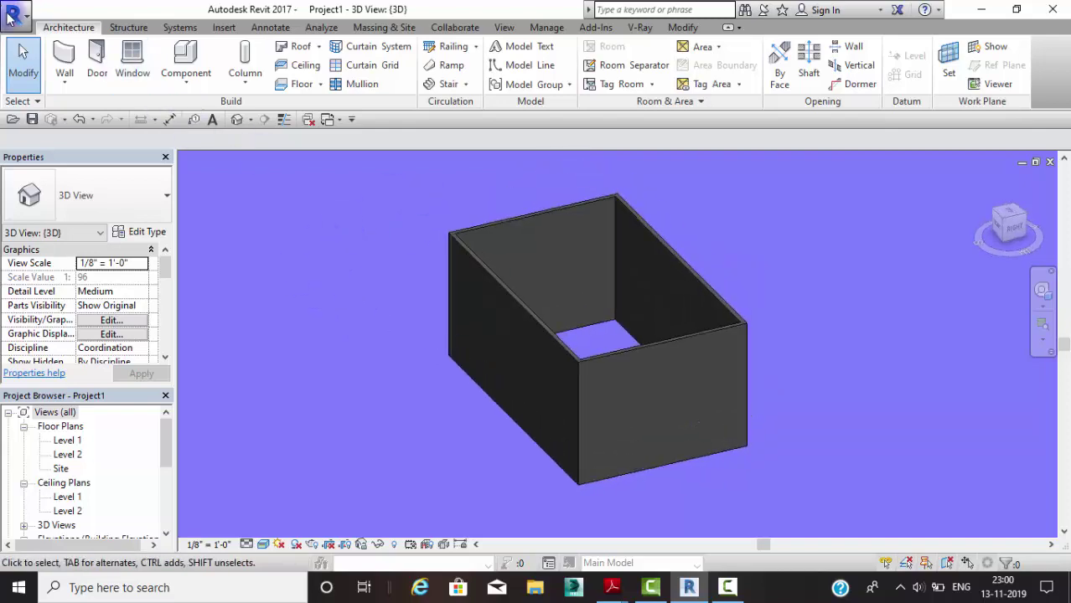
- In Options > Graphics, change the background colour to white
click(8, 17)
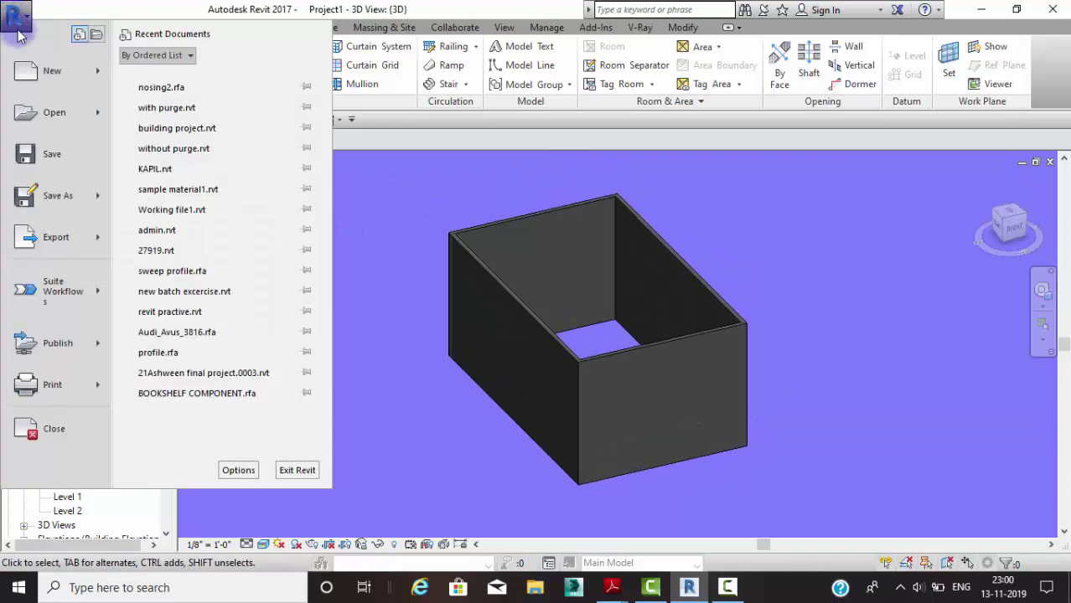
click(240, 471)
click(385, 93)
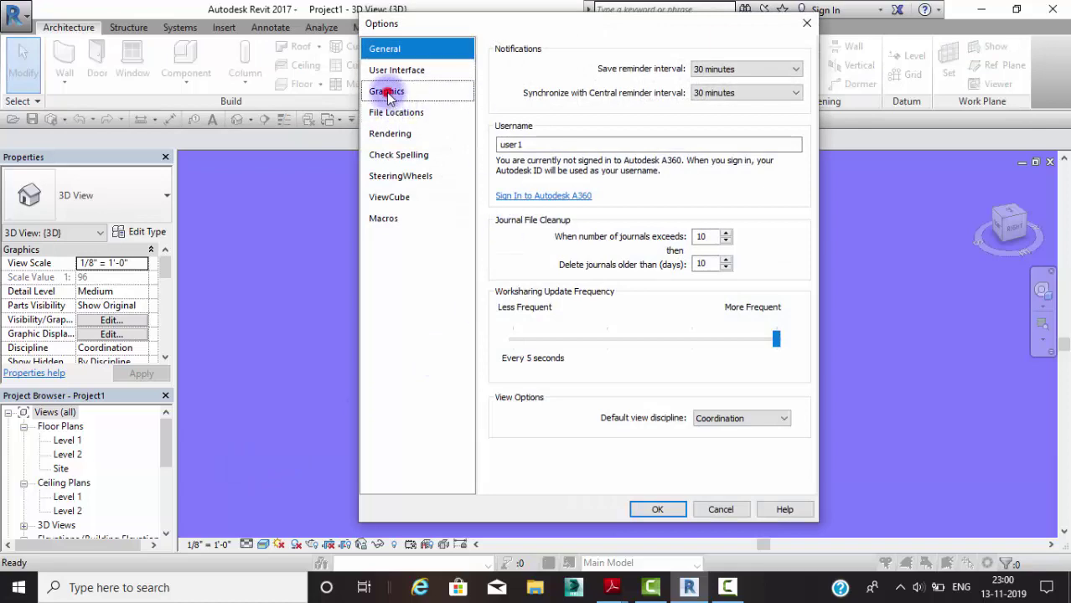
click(612, 342)
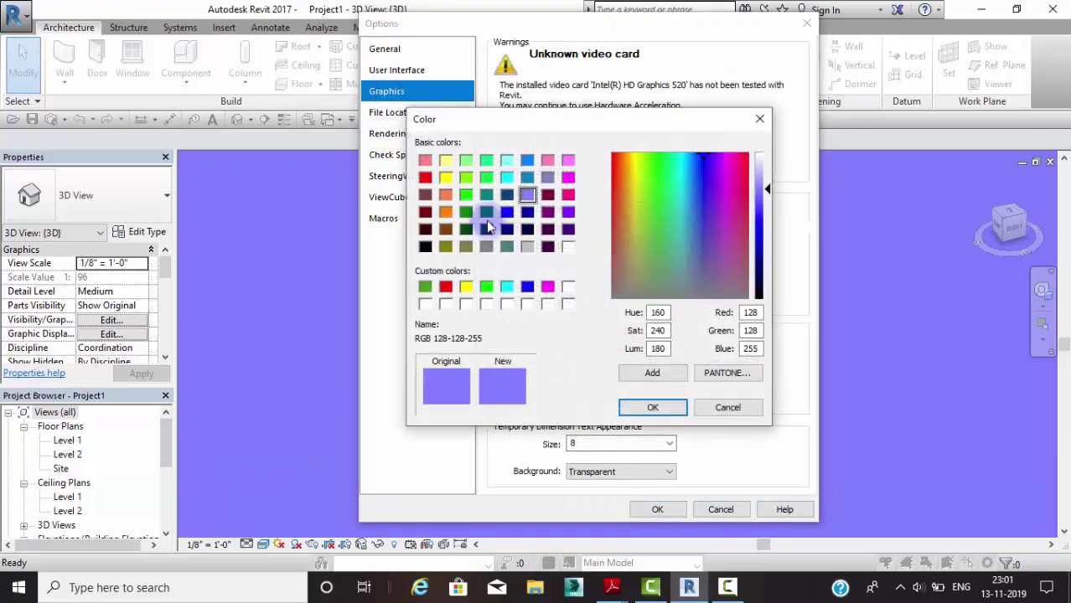
click(445, 211)
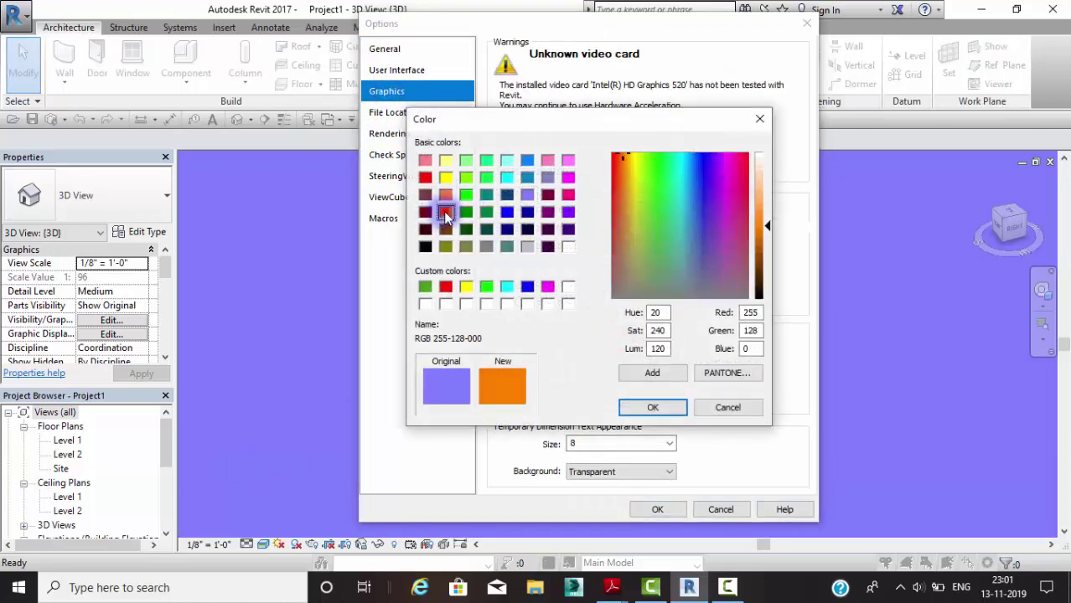
click(569, 287)
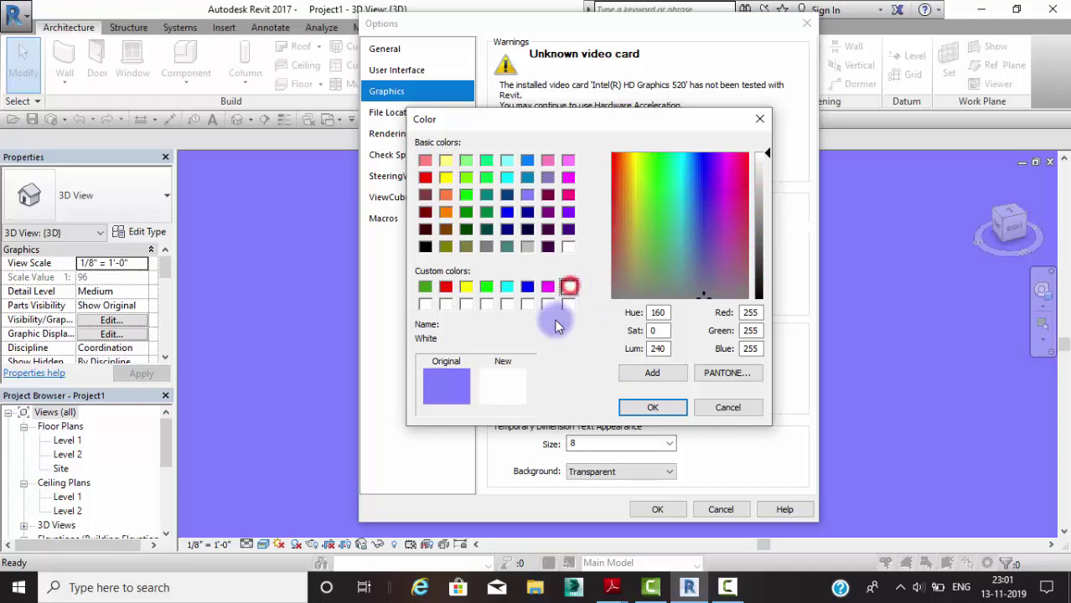
click(654, 409)
click(654, 510)
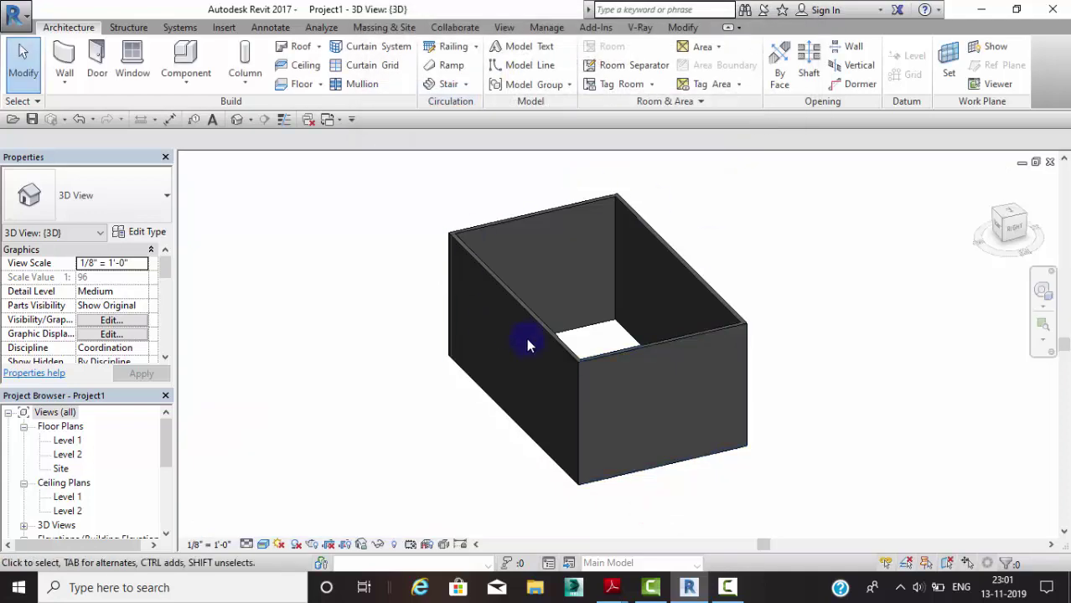
- Orbit the view to look at the box from new angles
shift+middle_drag(521, 335, 683, 283)
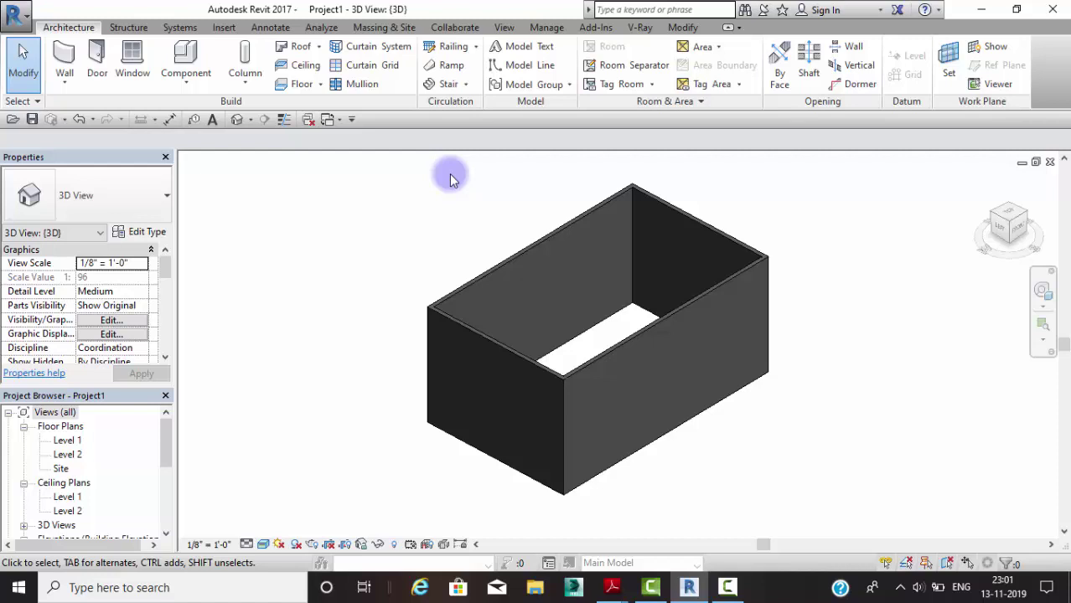
shift+middle_drag(454, 201, 432, 466)
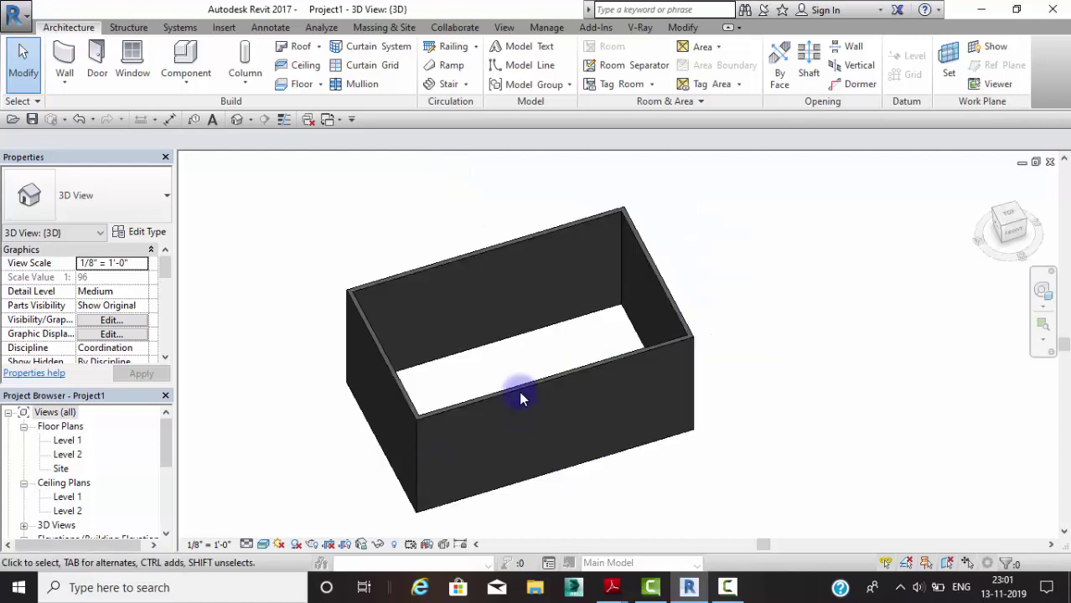
shift+middle_drag(442, 404, 395, 413)
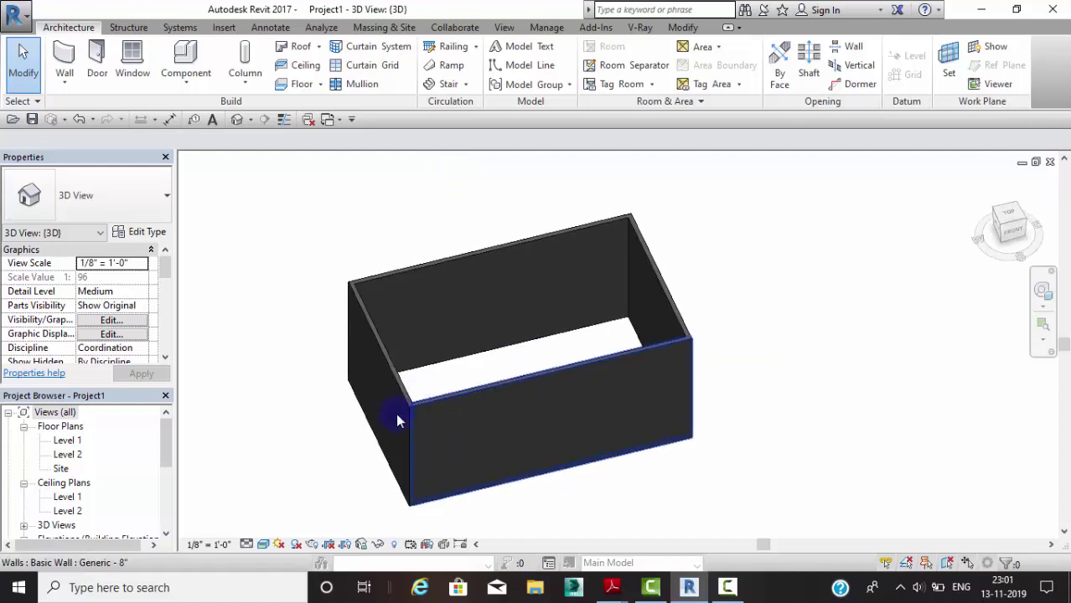
click(264, 544)
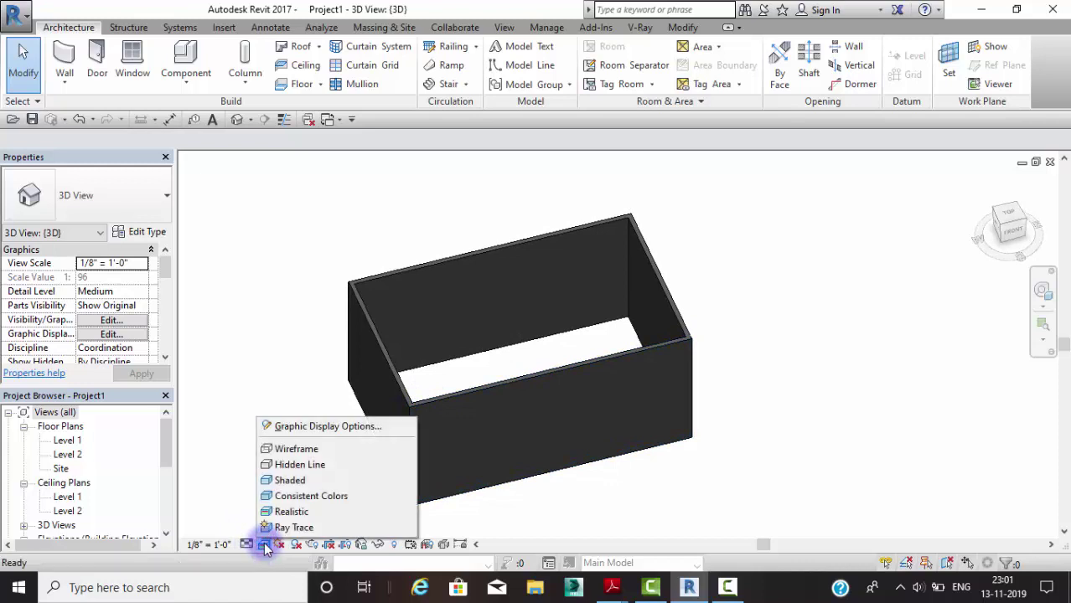
- Open Graphic Display Options with the Background section expanded, moved clear of the model
click(283, 426)
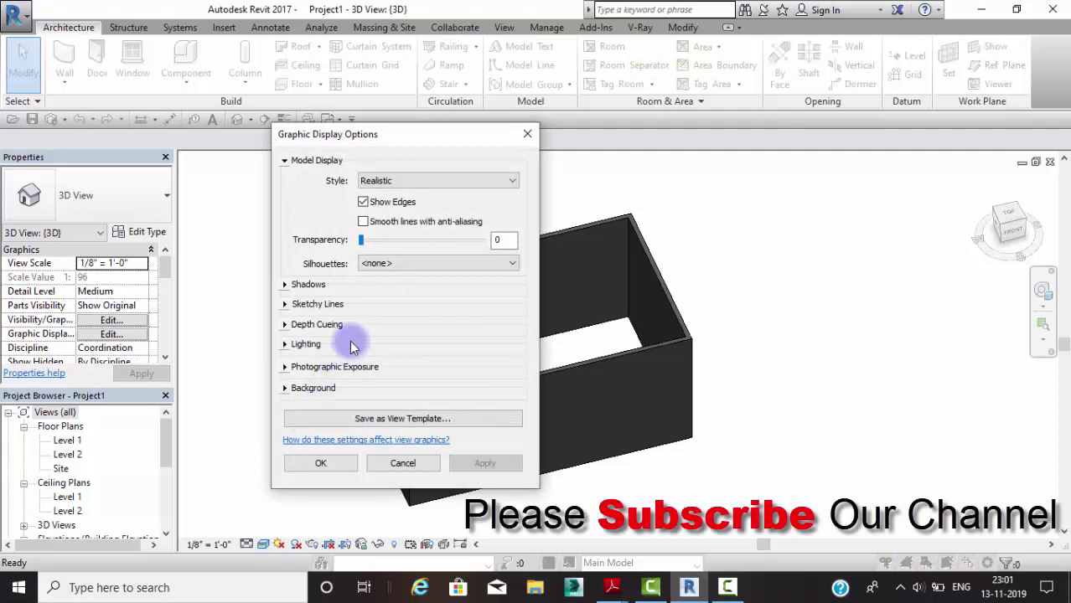
click(285, 389)
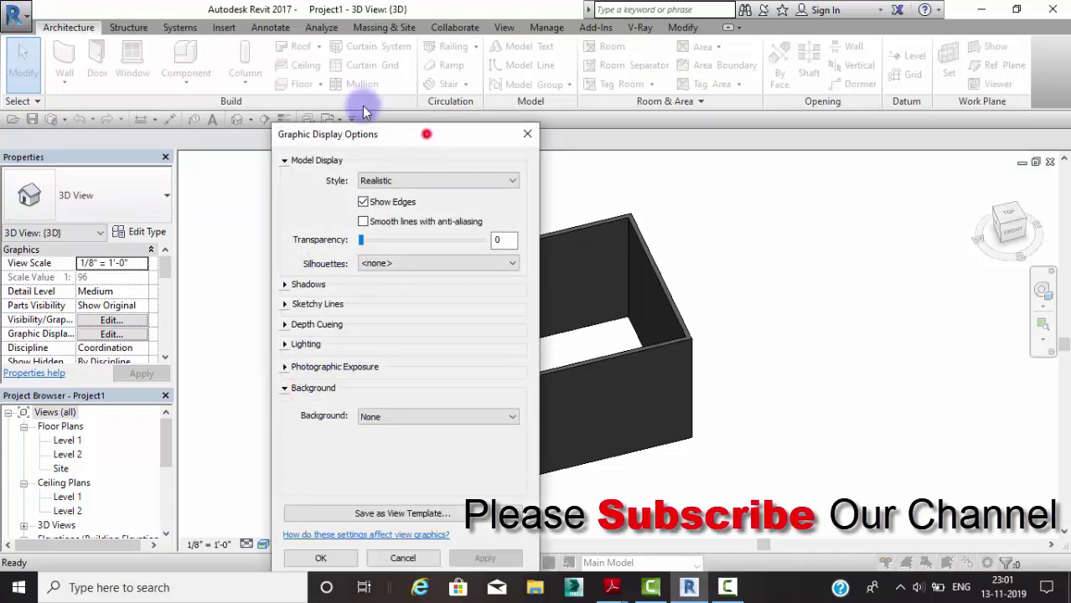
drag(365, 112, 246, 41)
- Apply a Sky background to the view, then select Gradient in the background list
click(226, 324)
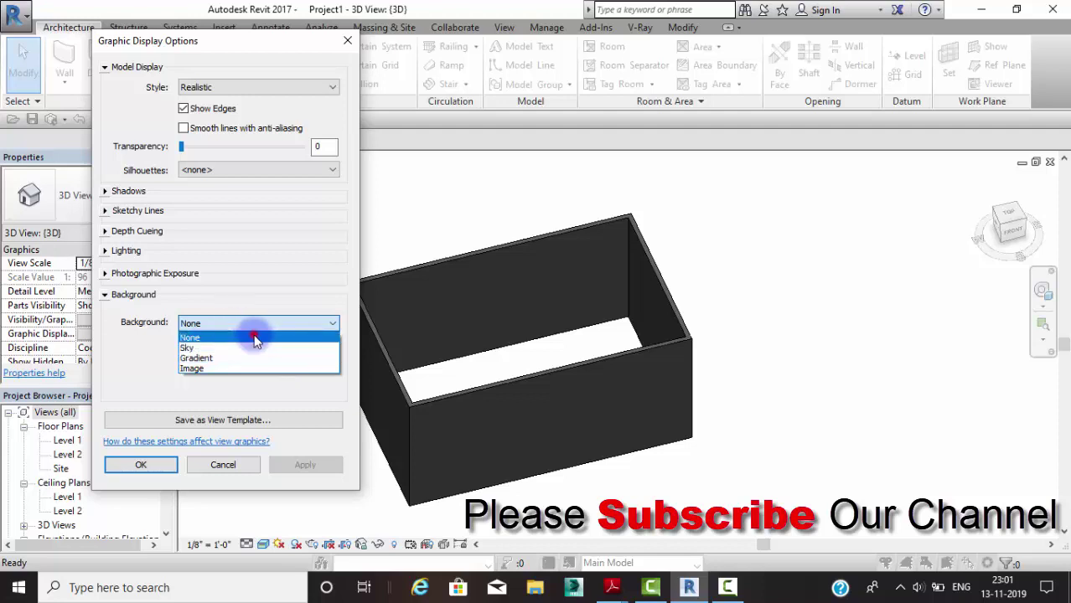
click(256, 337)
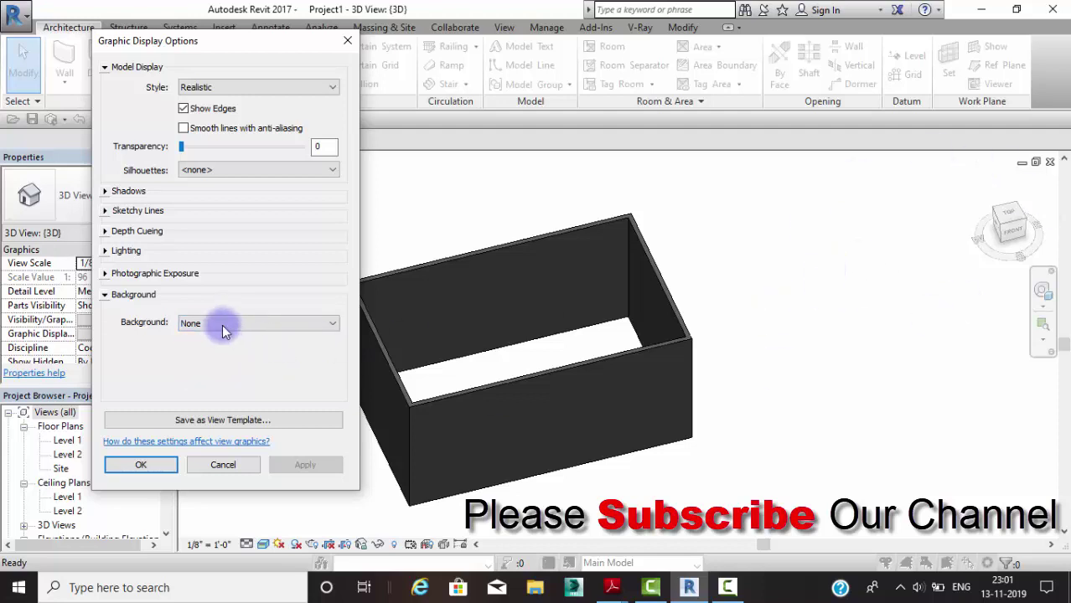
click(222, 325)
click(212, 346)
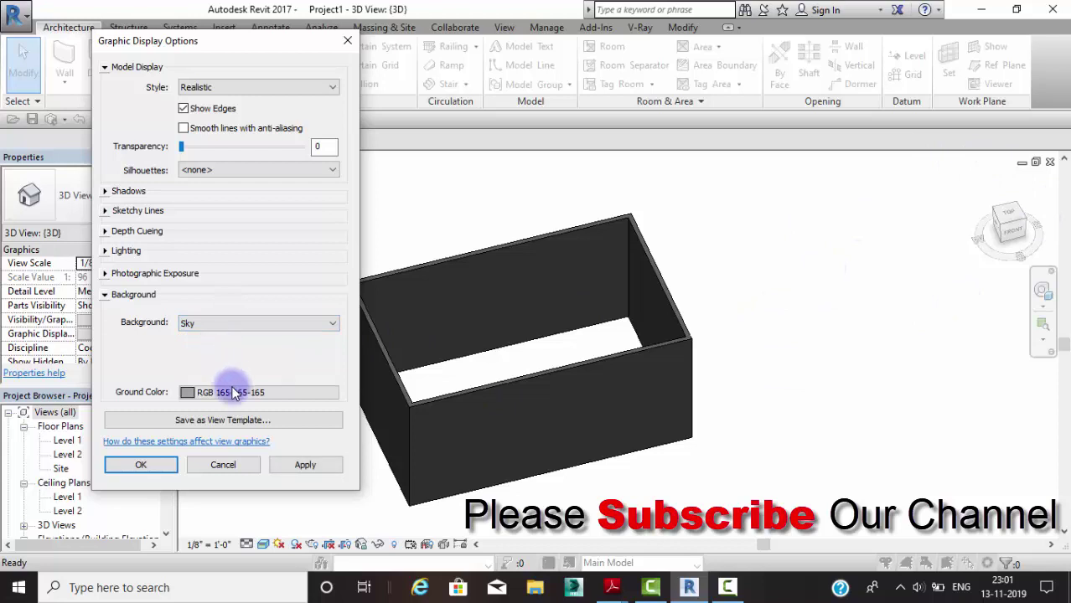
click(305, 470)
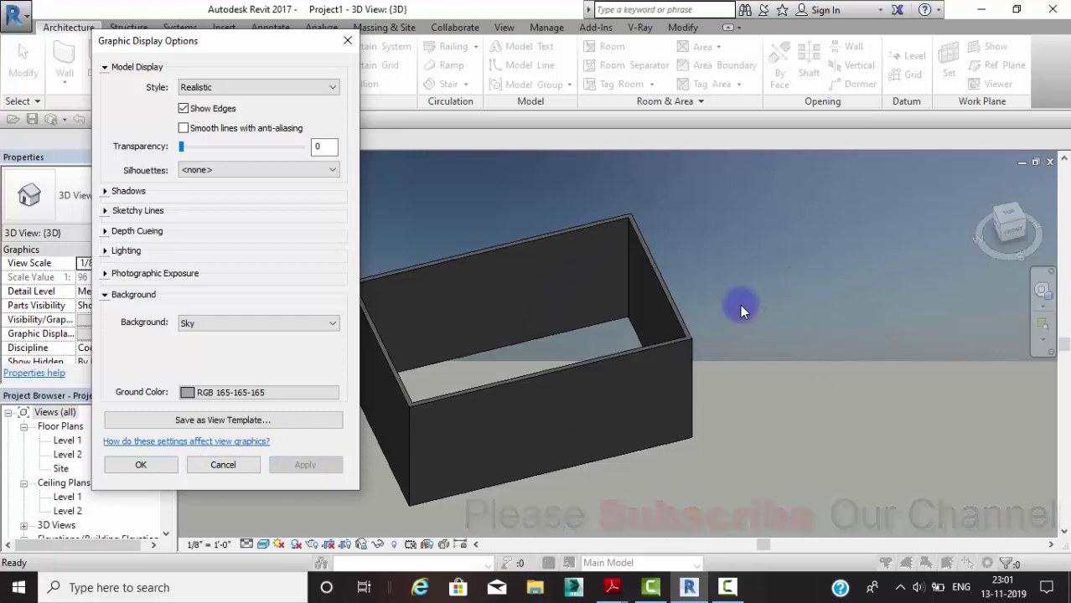
click(255, 323)
click(228, 357)
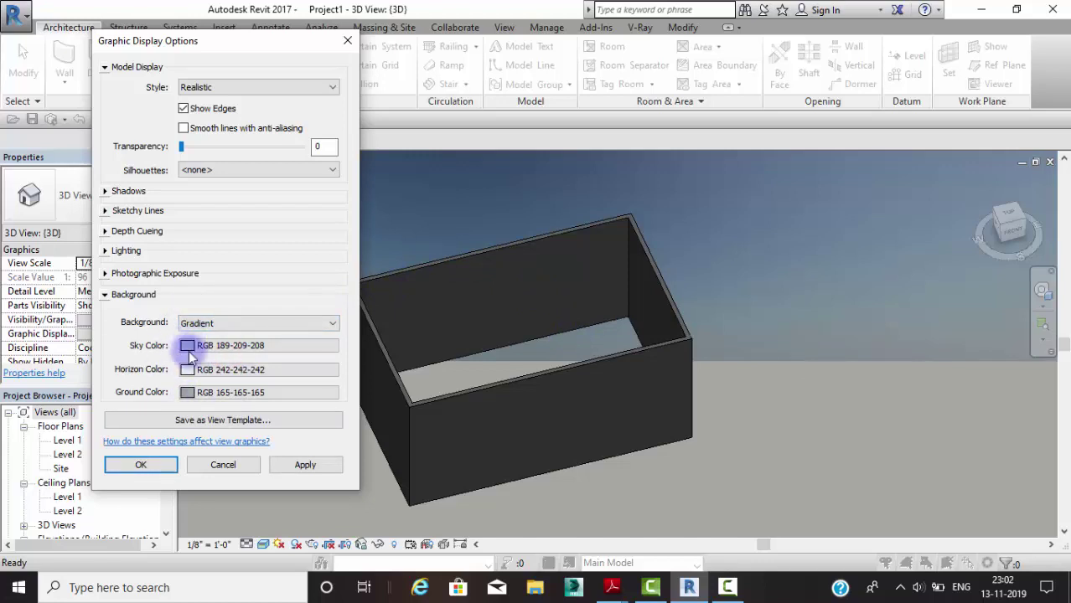
- Apply the Gradient background with a dark blue RGB 0-0-160 sky colour
click(306, 466)
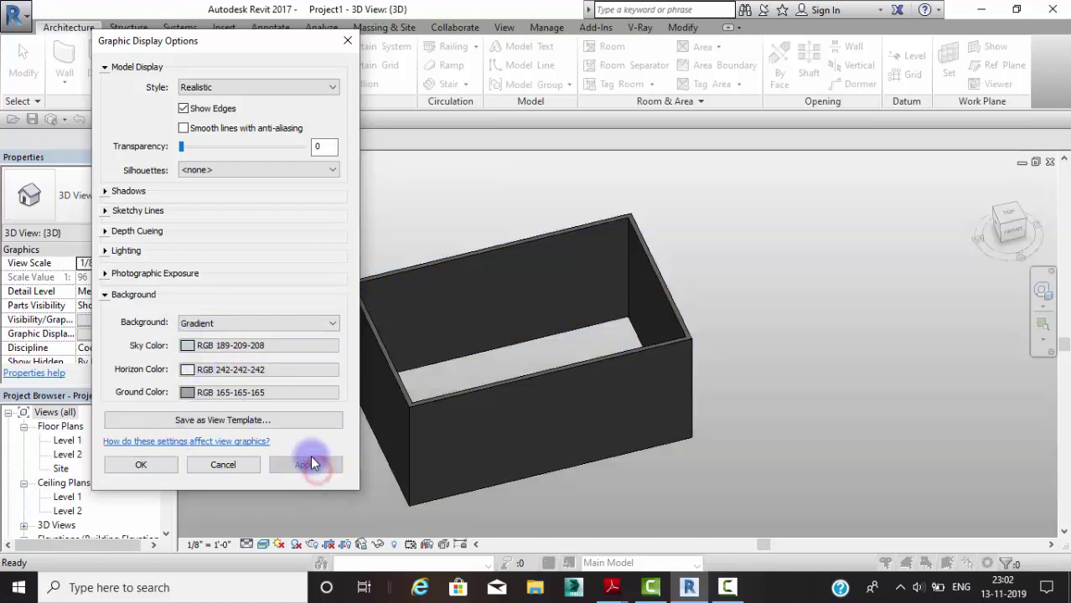
click(186, 347)
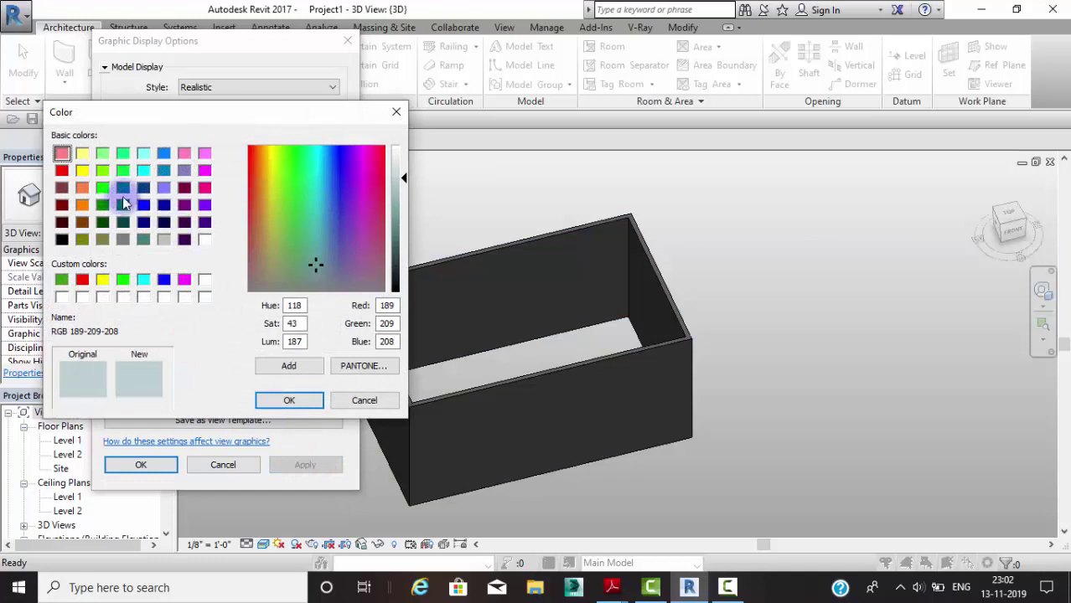
click(163, 206)
click(288, 365)
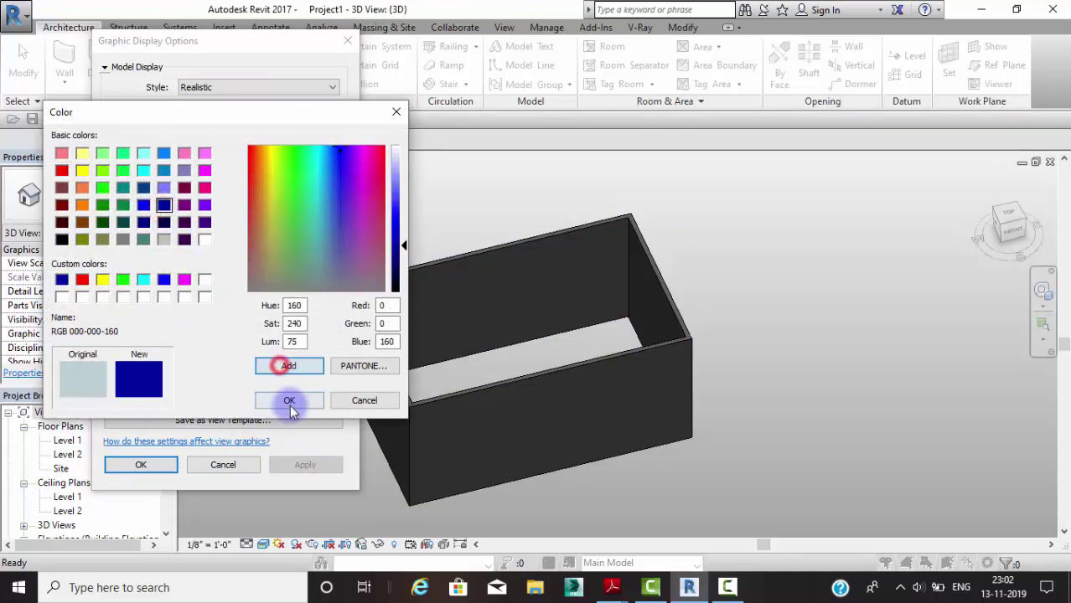
click(289, 400)
click(302, 465)
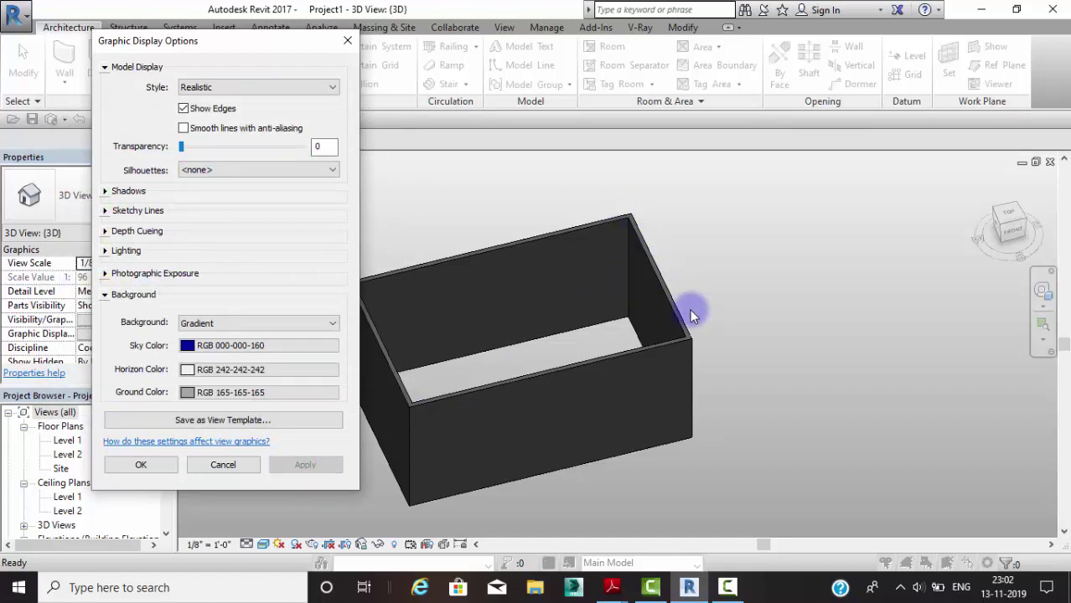
click(140, 465)
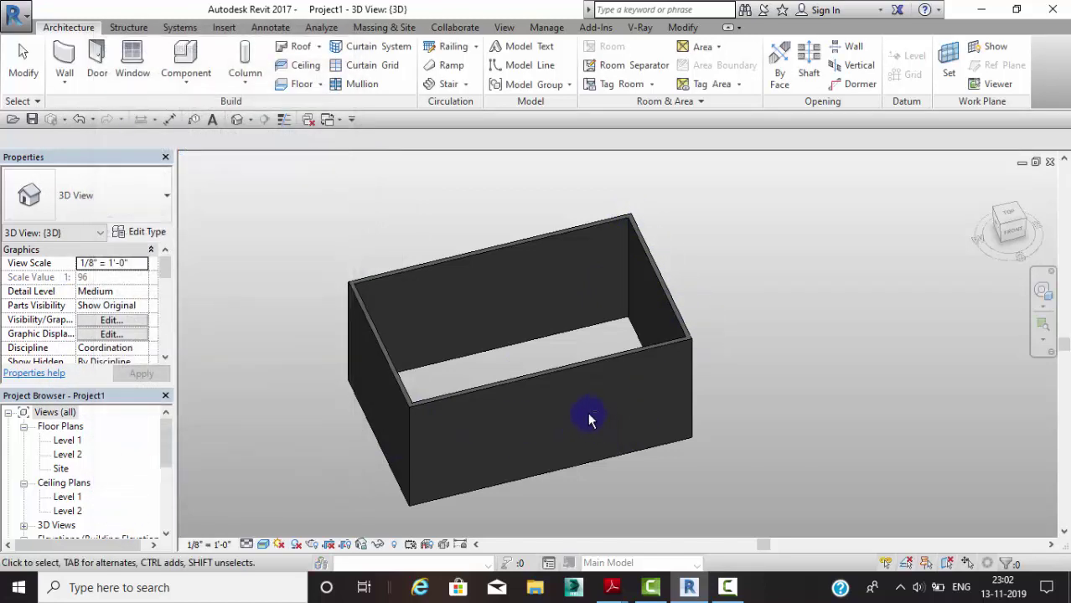
- Orbit the box to view the blue gradient, then reopen Graphic Display Options
shift+middle_drag(589, 419, 680, 263)
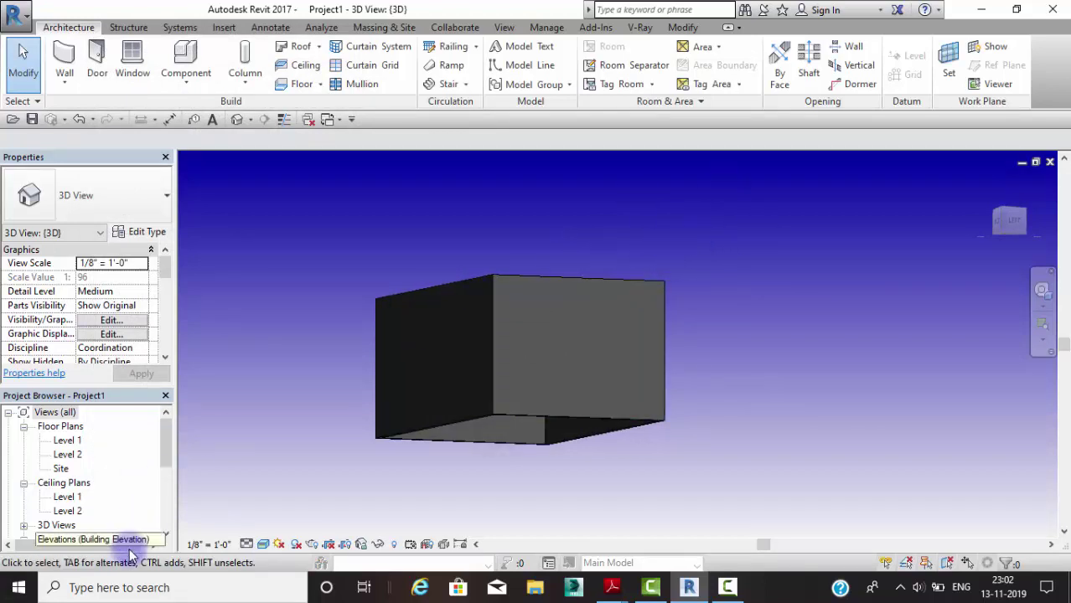
click(263, 544)
click(316, 426)
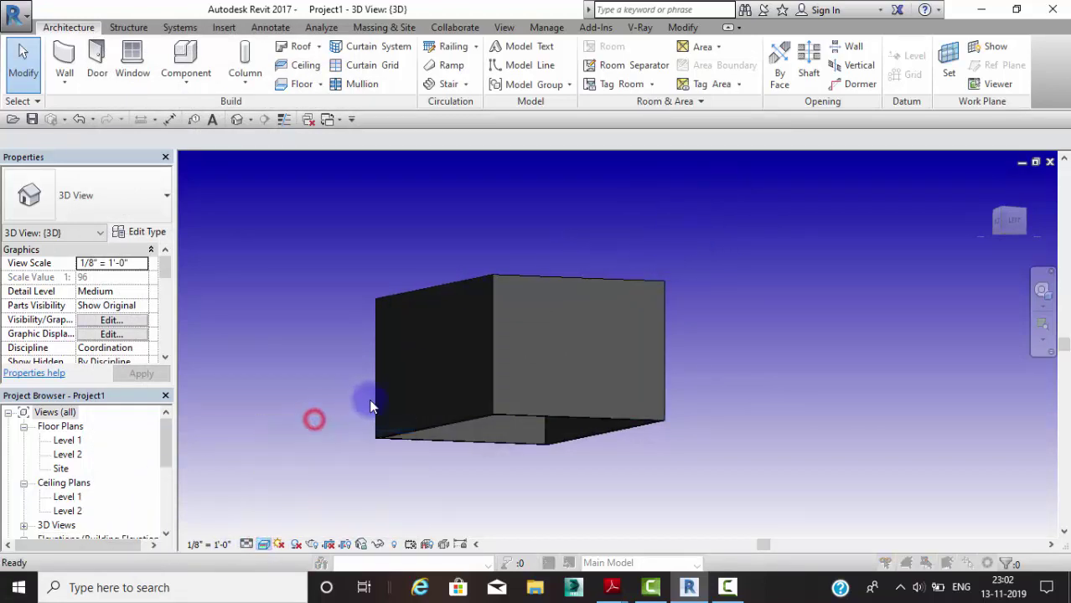
- Set the background to the stretched image img20181123_14170157
click(100, 294)
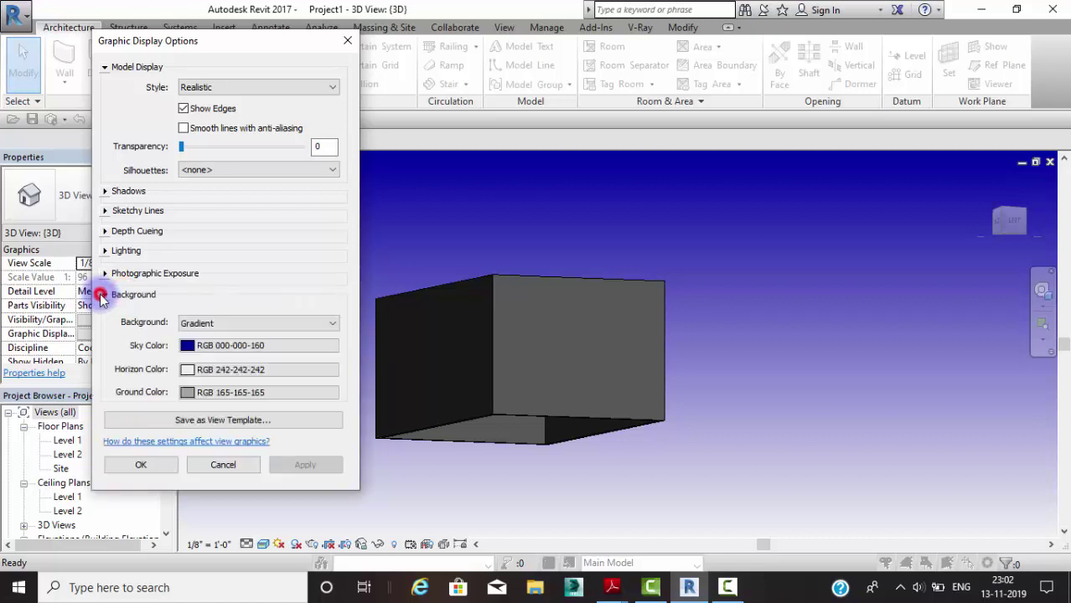
click(238, 323)
click(214, 370)
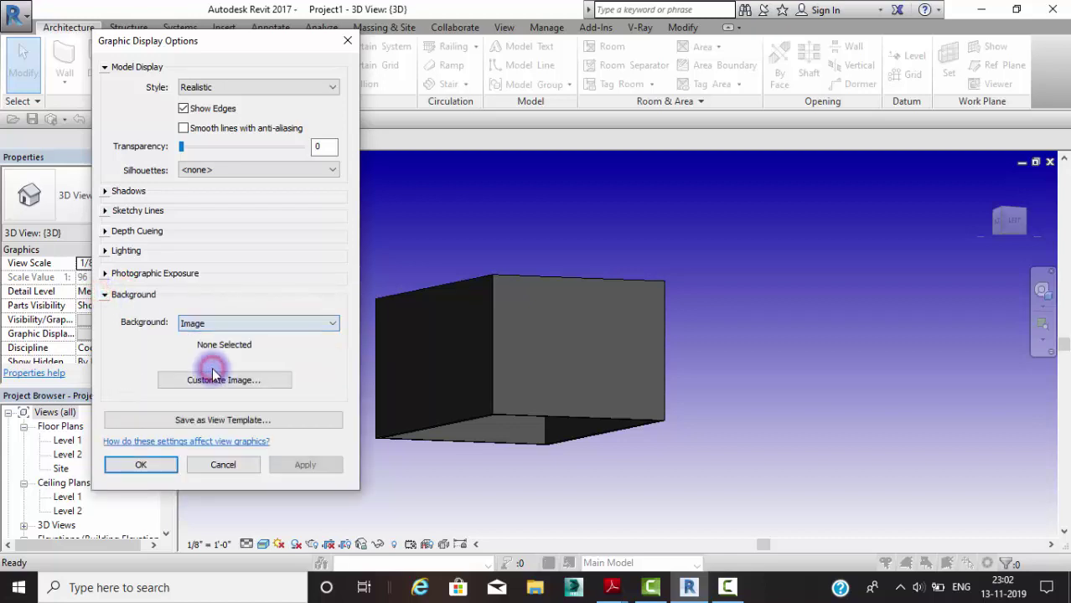
click(253, 380)
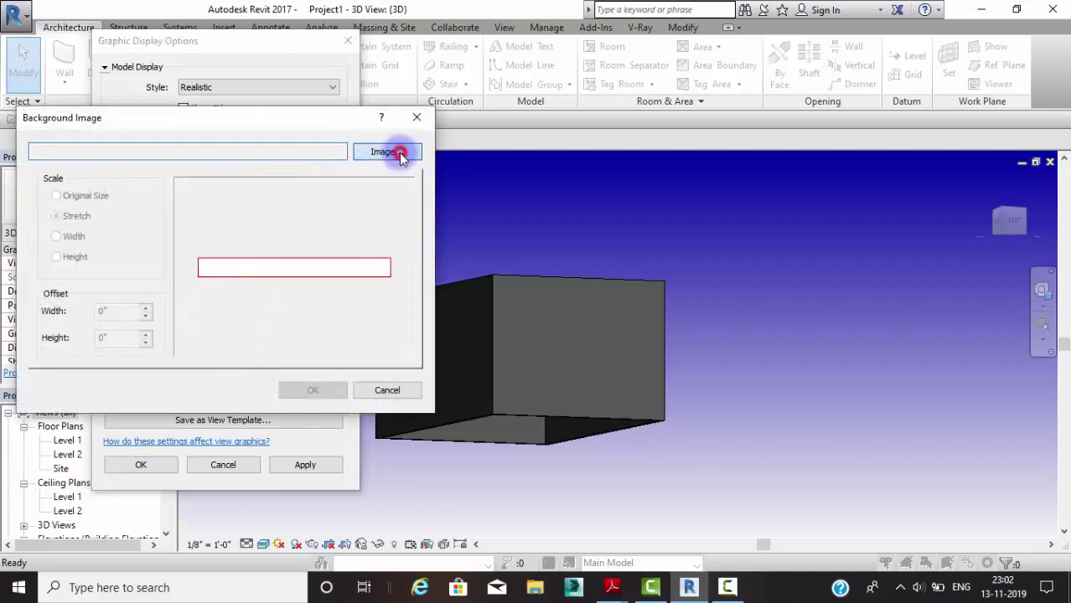
scroll(216, 290, down, 10)
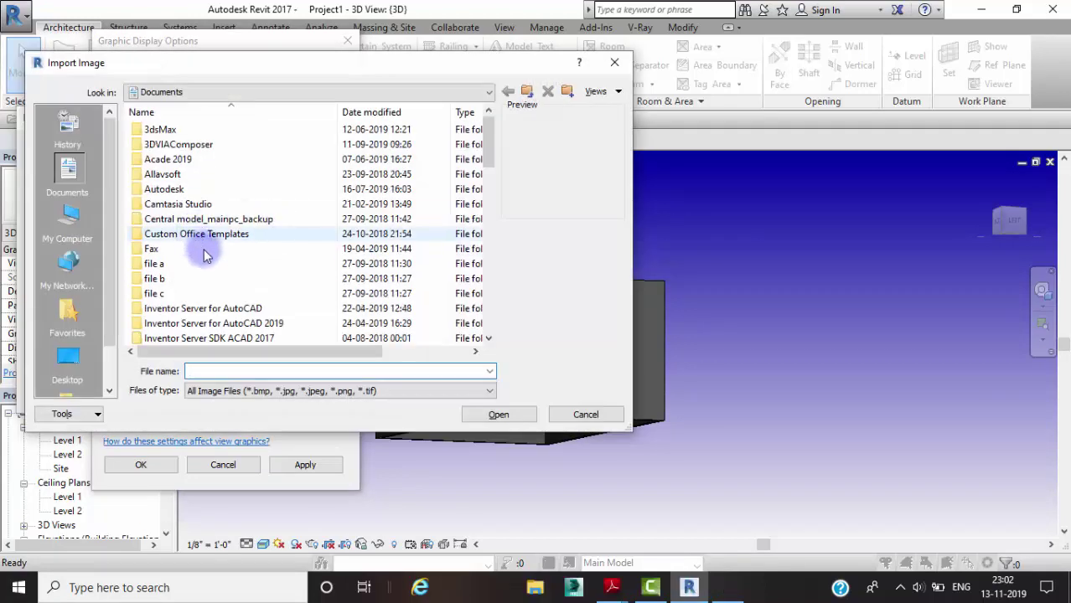
click(172, 264)
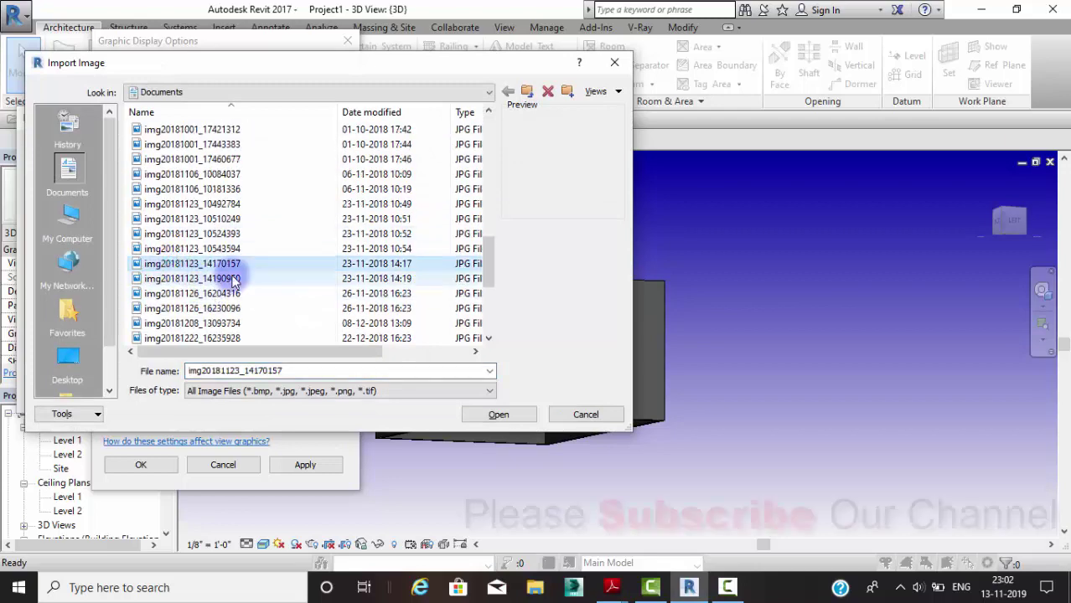
click(504, 415)
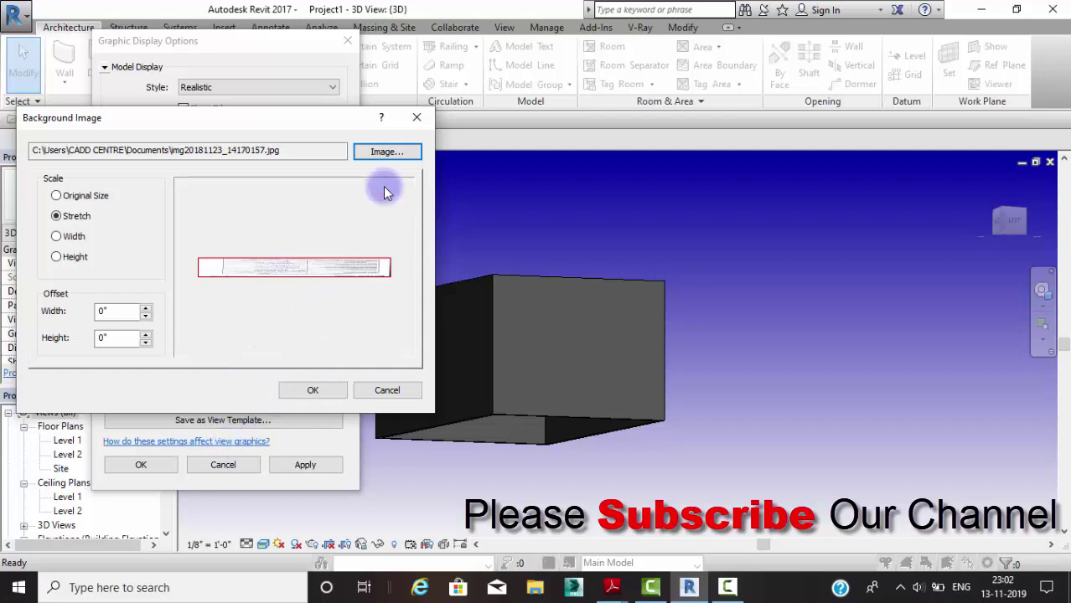
click(298, 388)
click(136, 465)
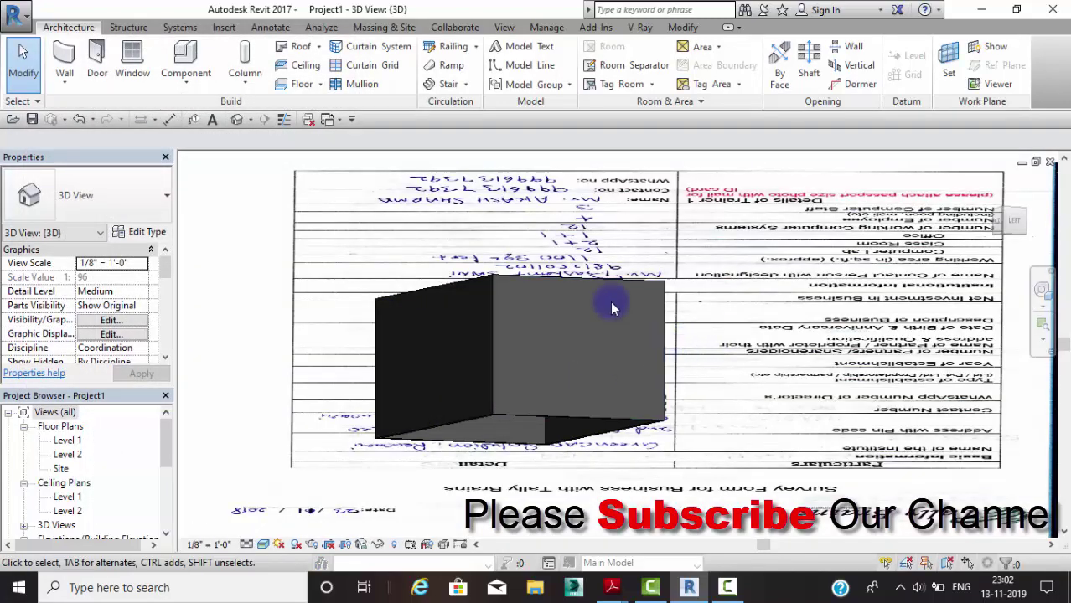
- Pan and orbit the box over the image background to an isometric view
middle_drag(863, 251, 457, 327)
shift+middle_drag(513, 385, 567, 414)
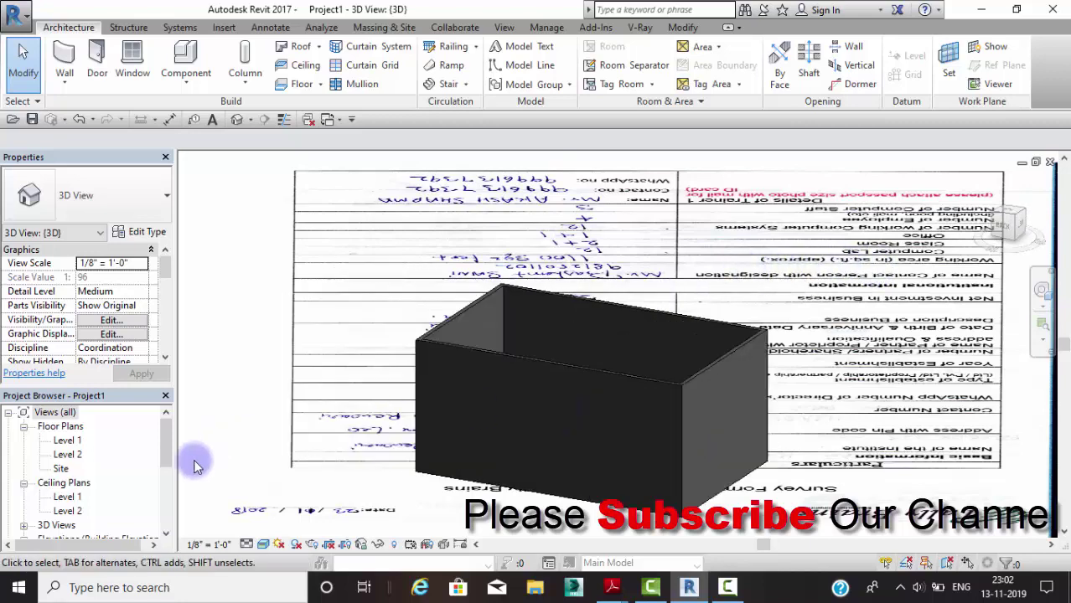
click(263, 545)
- Switch the Graphic Display Options background from Image back to Sky and orbit the box
click(333, 431)
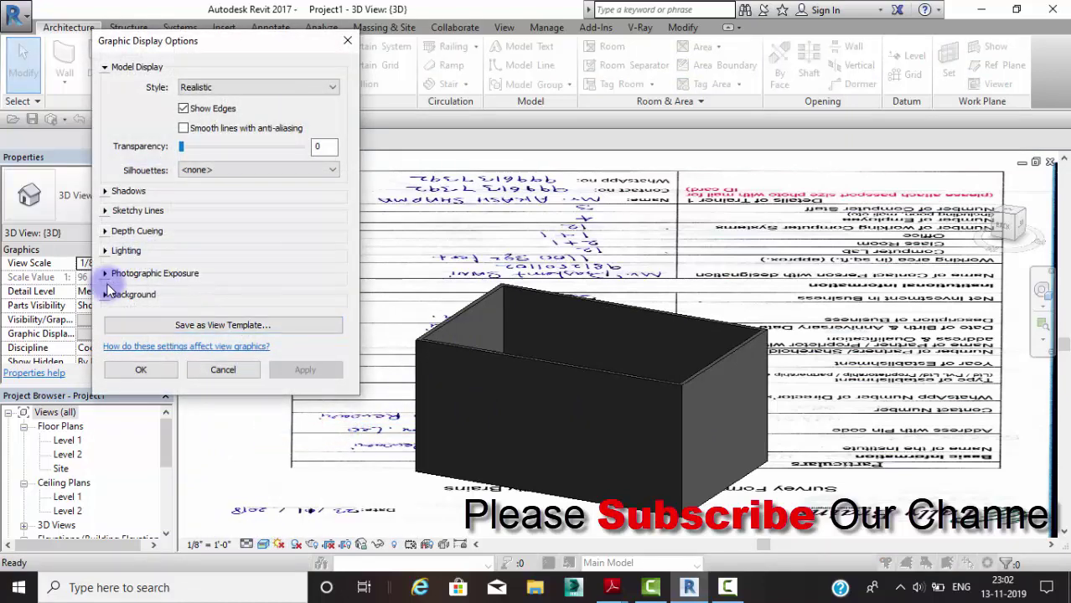
click(109, 292)
click(238, 323)
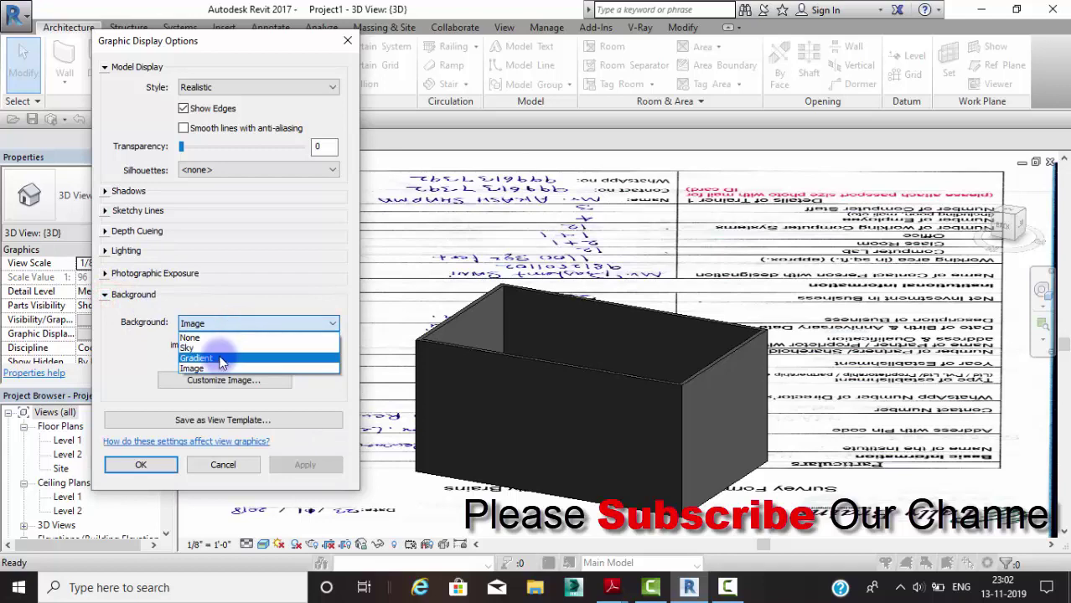
click(209, 348)
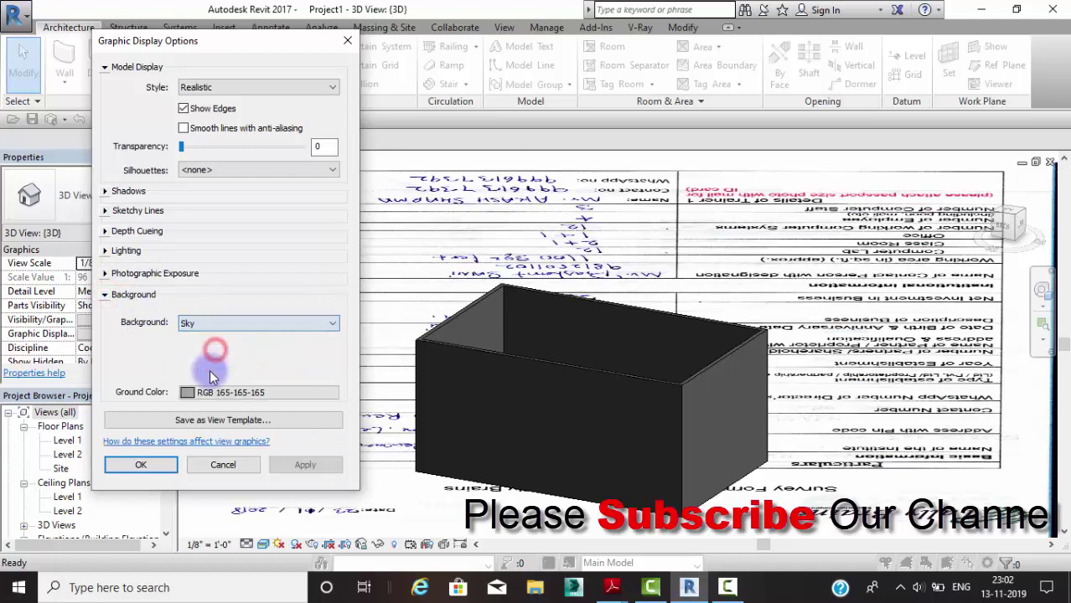
click(146, 466)
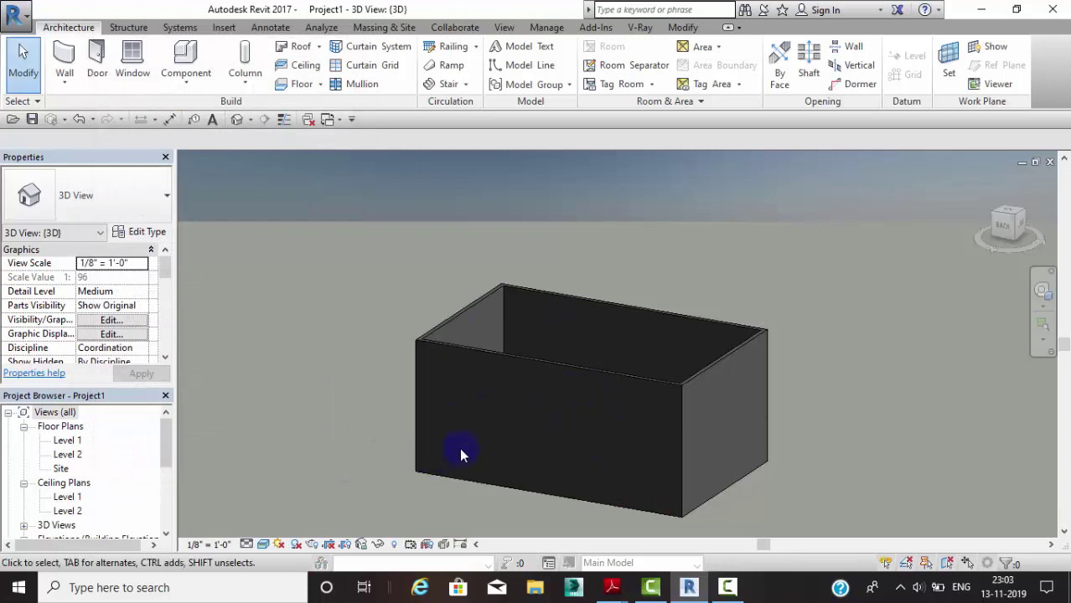
shift+middle_drag(418, 425, 422, 497)
shift+middle_drag(510, 336, 743, 468)
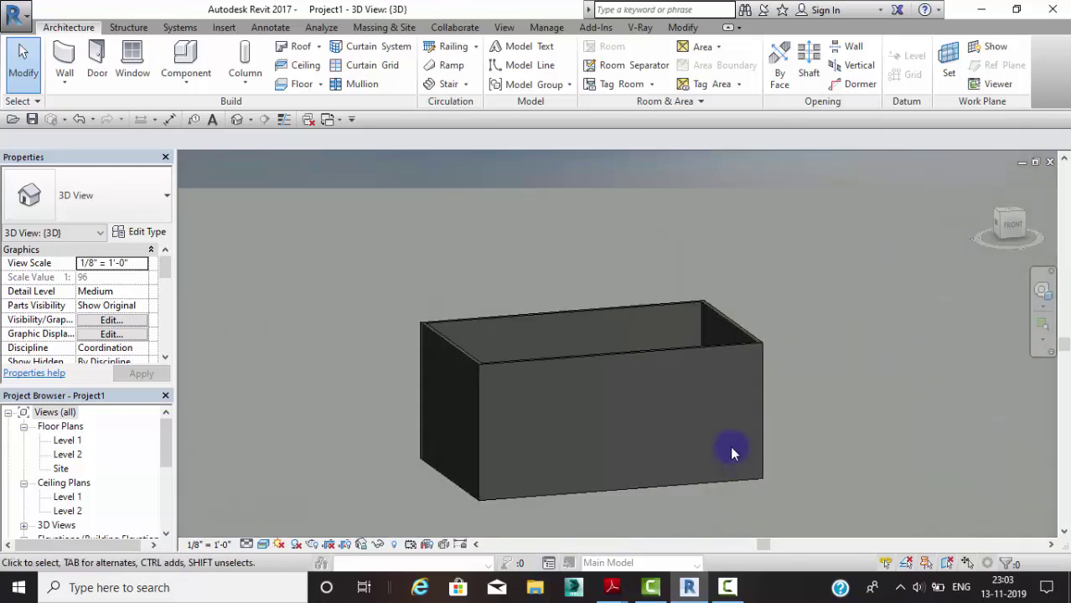